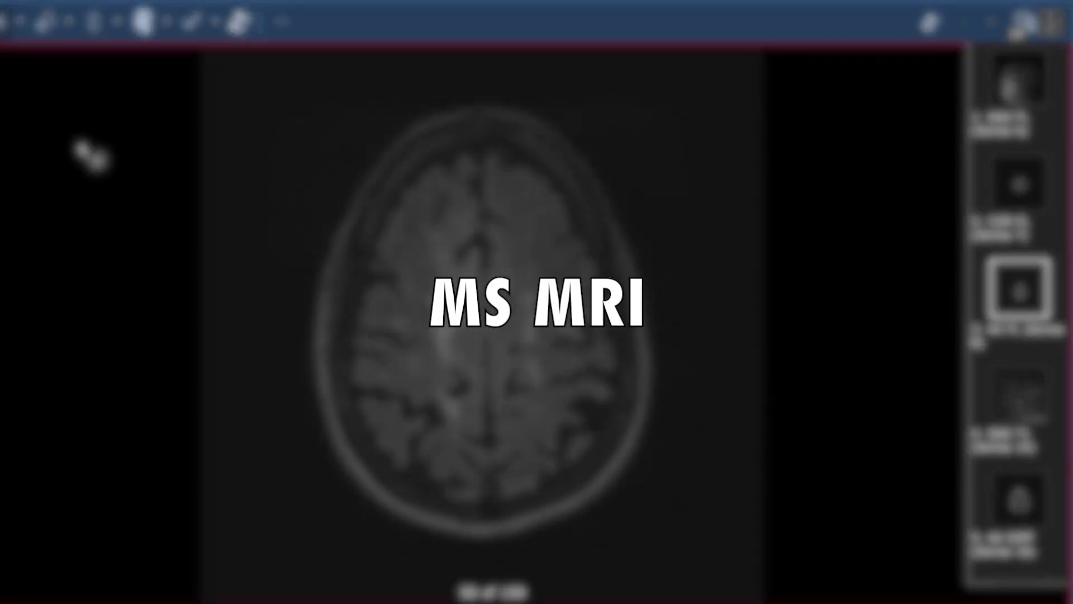
Page the AX FL (Series 8) axial FLAIR to slice 81 of 150, at ventricle level
scroll(80, 145, up, 9)
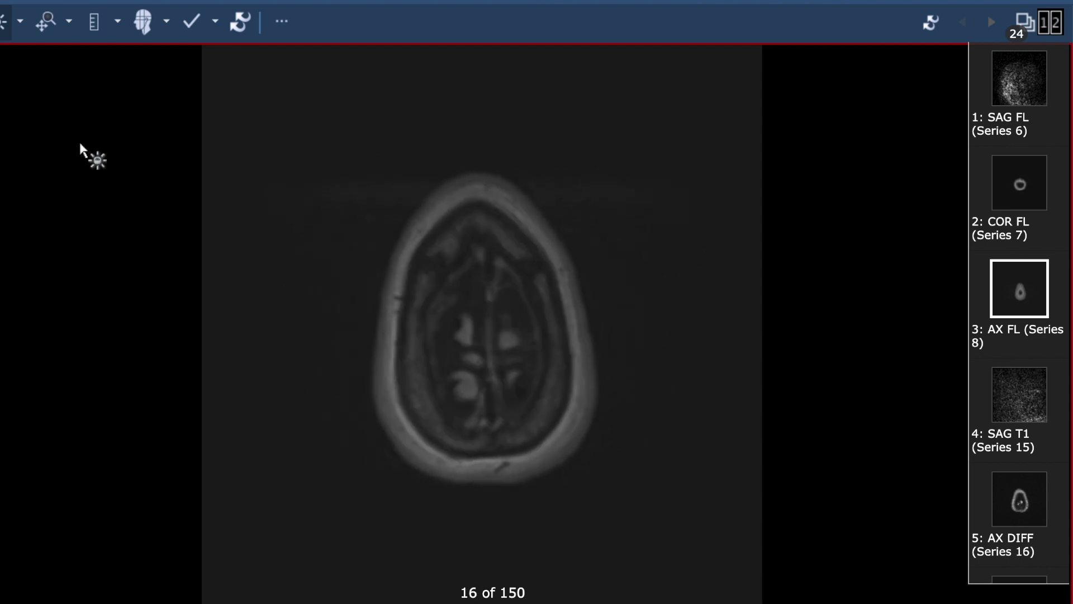
scroll(80, 145, down, 20)
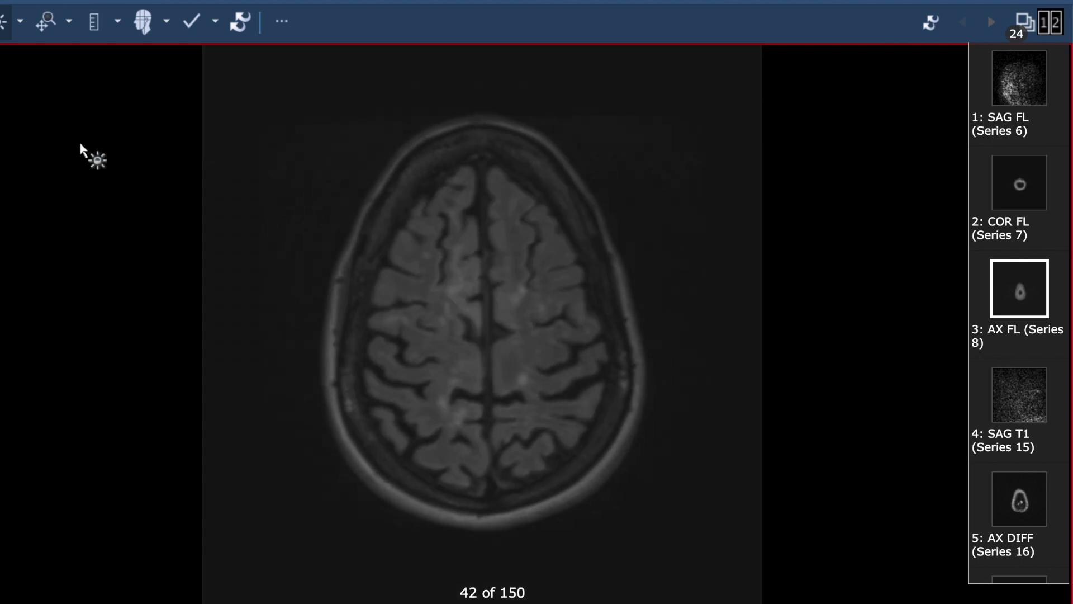
scroll(80, 145, down, 6)
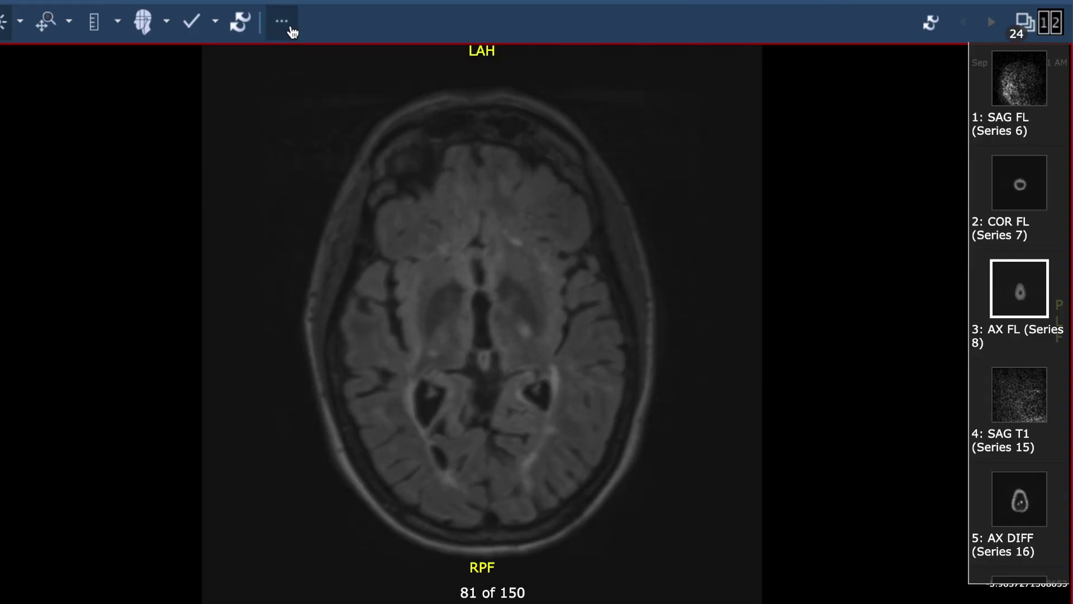
Switch to a 2x1 layout with the axial and sagittal FLAIR side by side
click(281, 20)
click(312, 189)
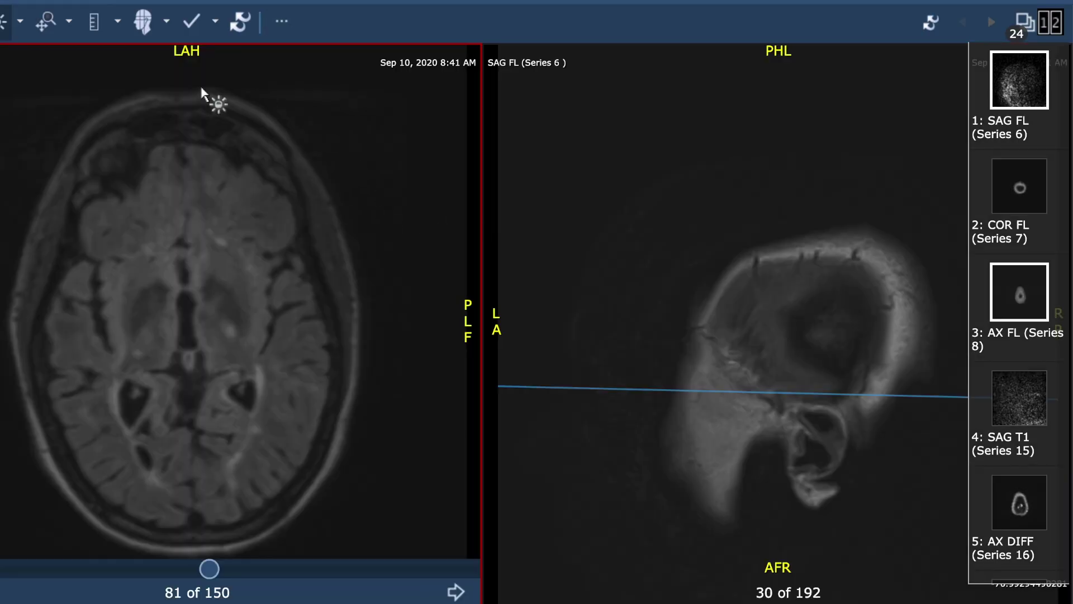
click(591, 218)
Page the SAG FL (Series 6) sagittal view to midline slice 95 of 192
scroll(591, 218, down, 12)
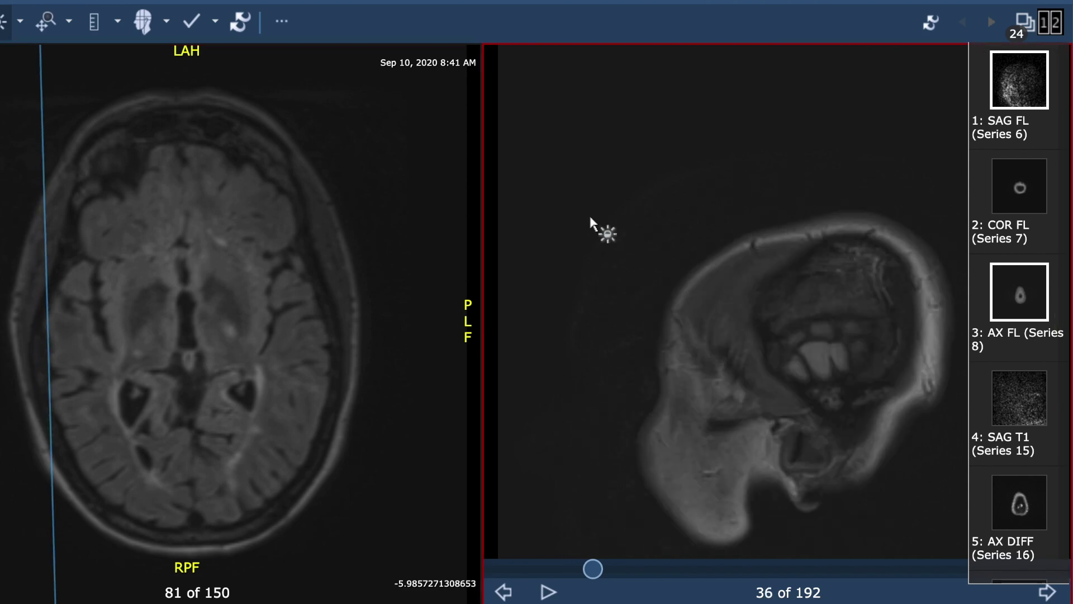
scroll(590, 218, down, 20)
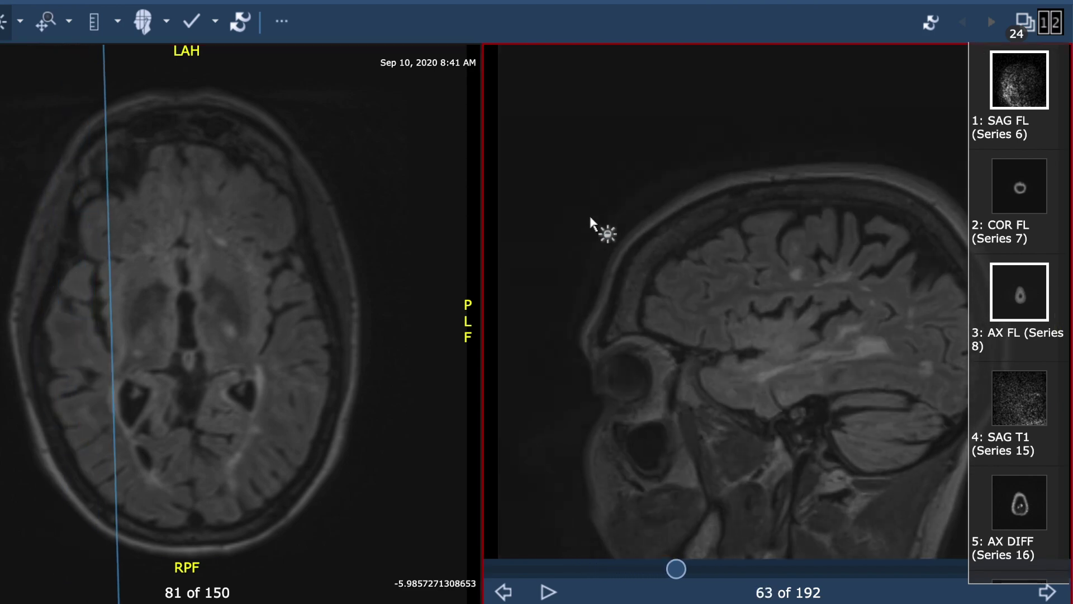
scroll(591, 219, down, 20)
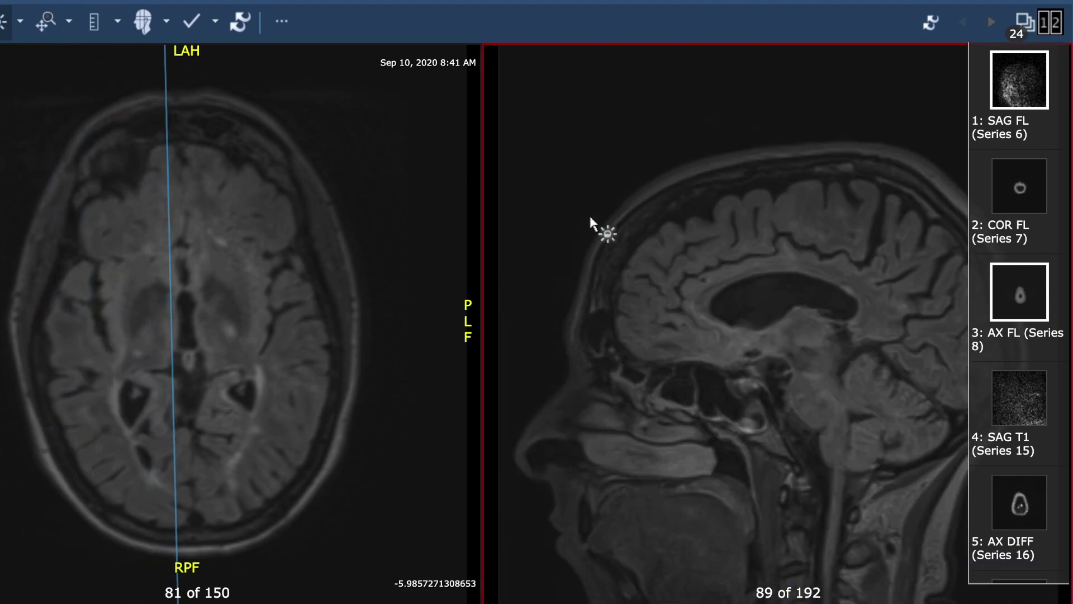
scroll(590, 218, down, 4)
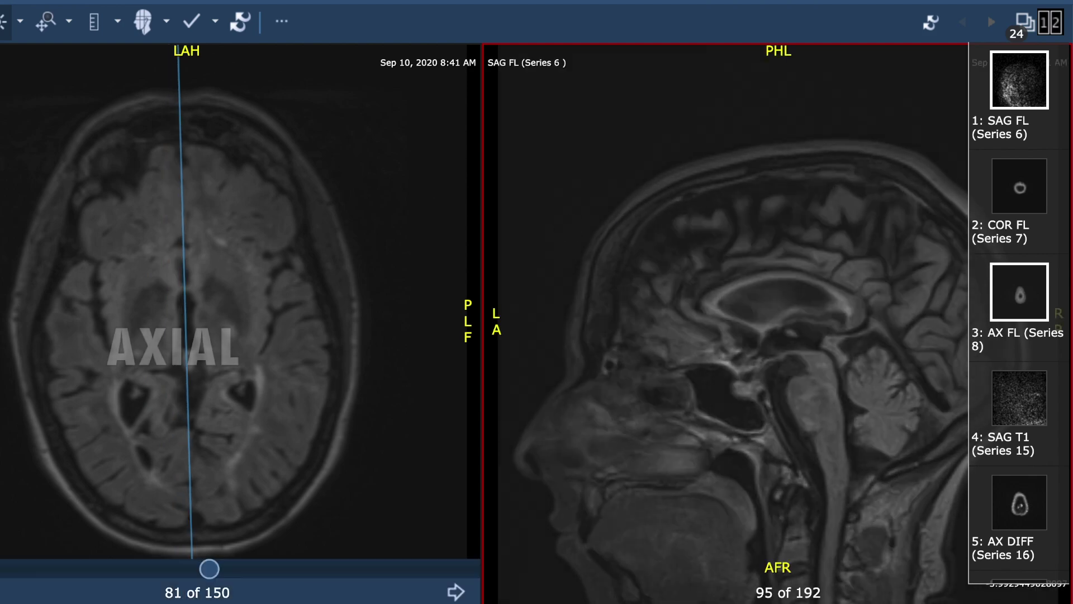
click(253, 219)
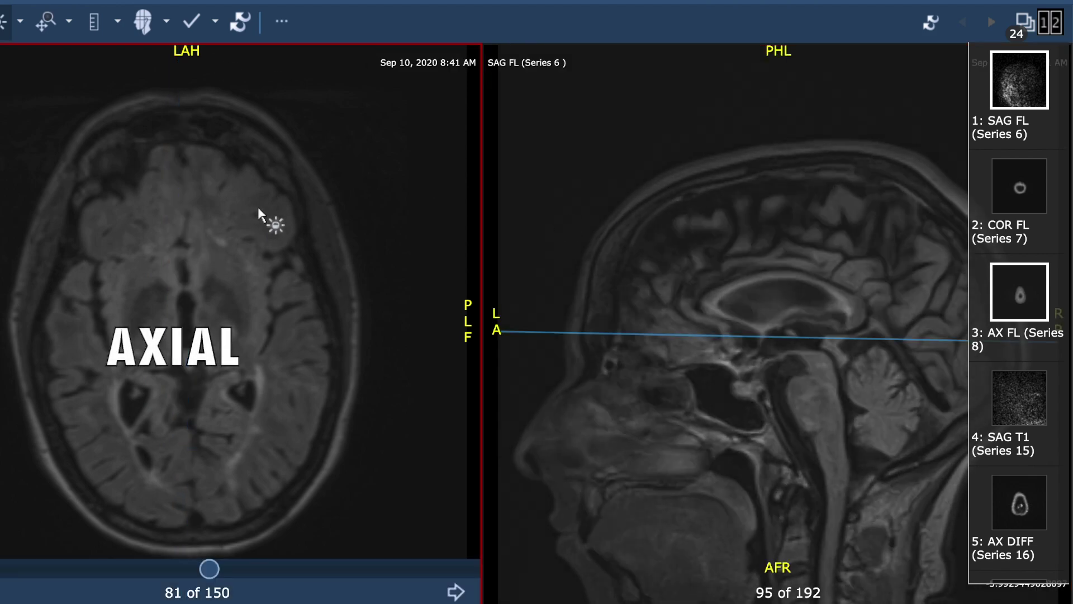
click(662, 233)
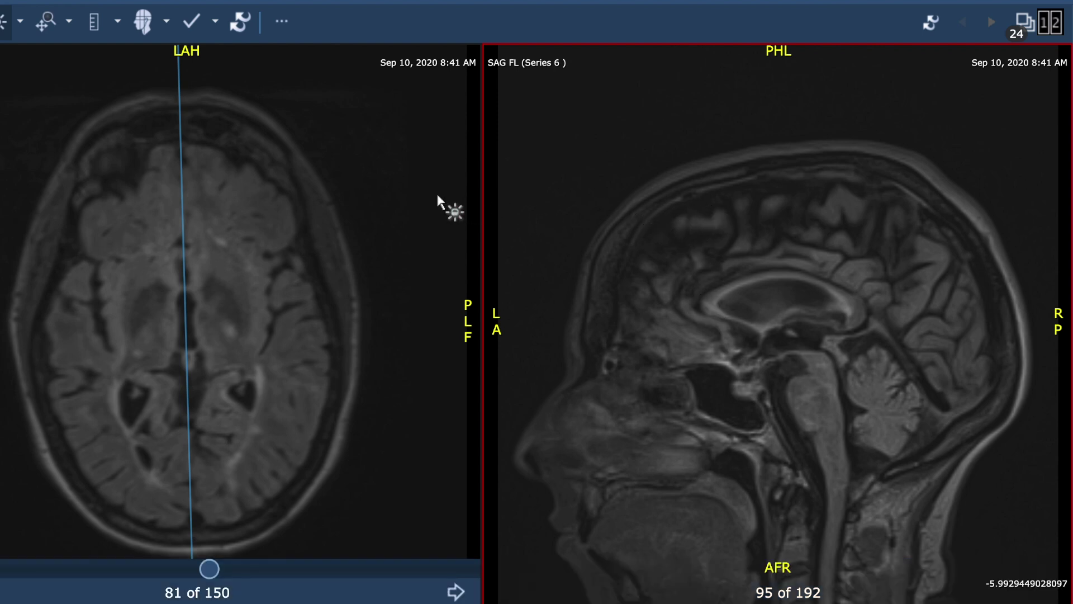
Scroll the axial FLAIR down to slice 150, then back up to brainstem slice 106 of 150
scroll(288, 323, down, 12)
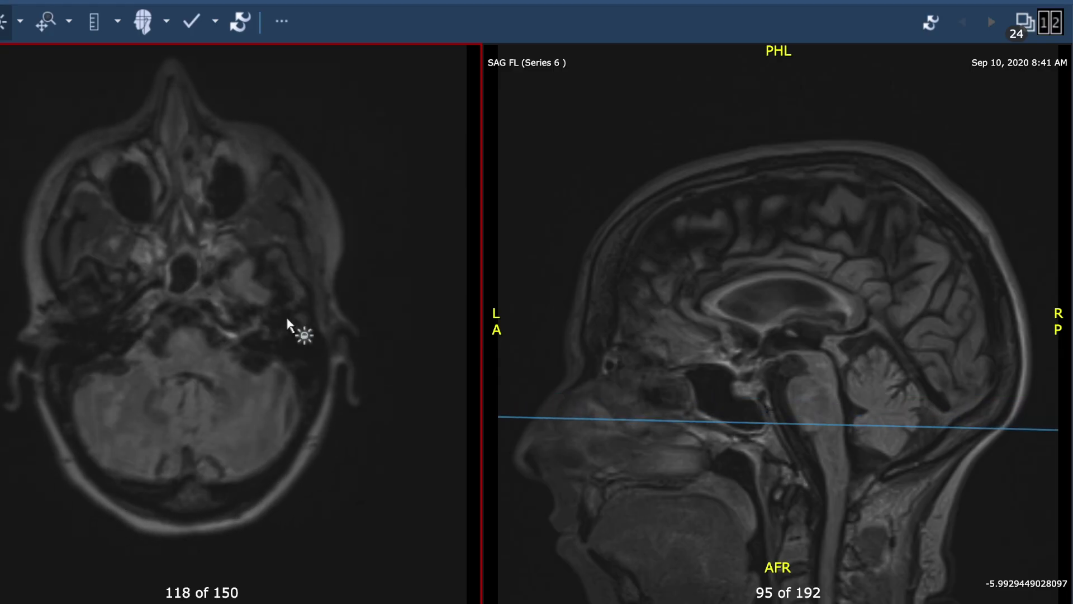
scroll(287, 320, down, 8)
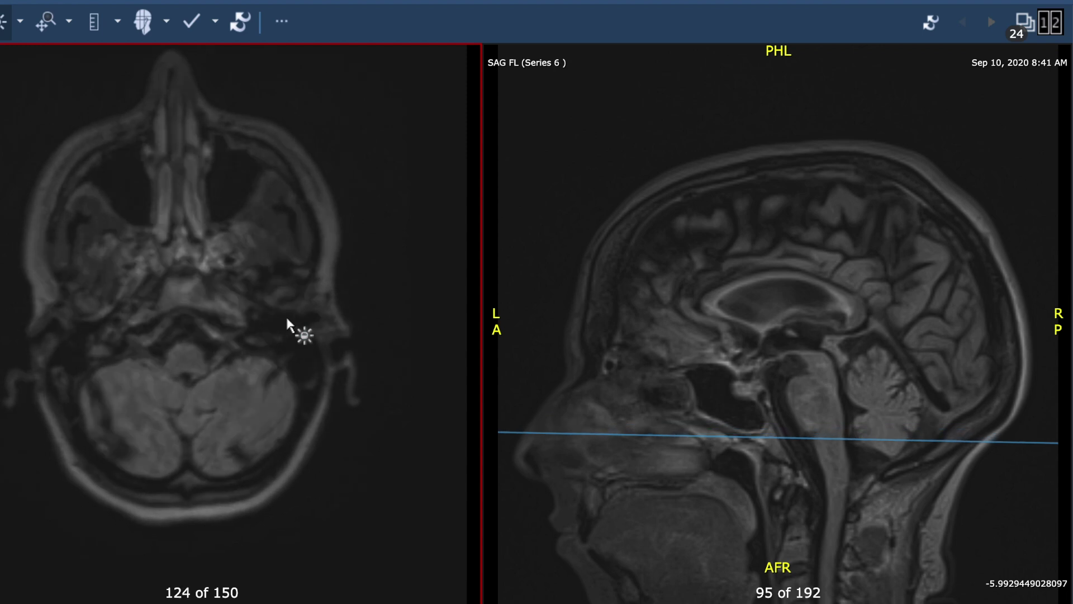
scroll(287, 321, down, 3)
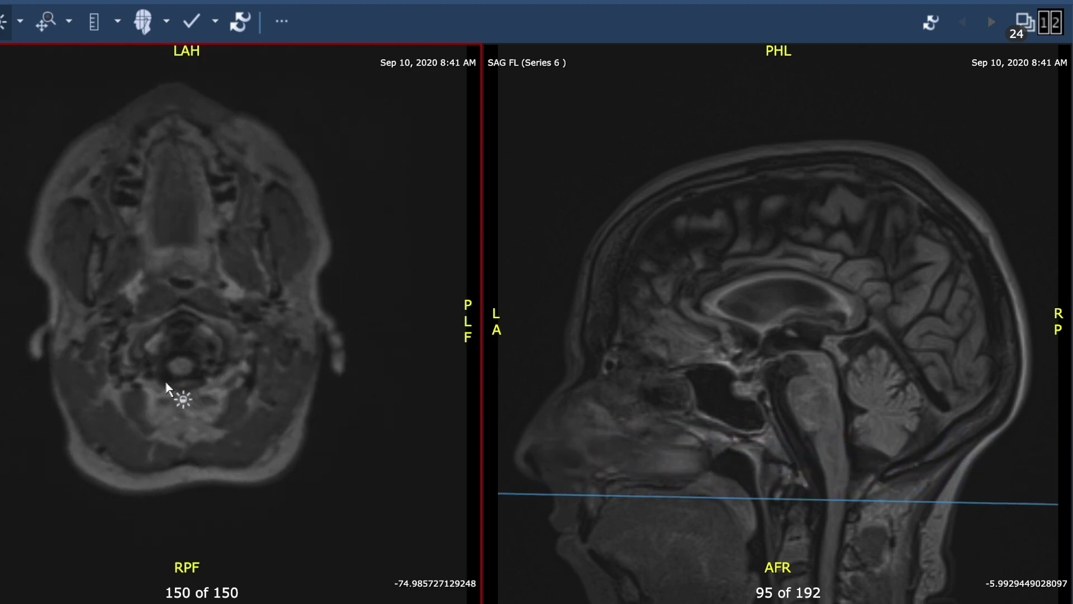
scroll(196, 403, up, 6)
scroll(293, 491, up, 6)
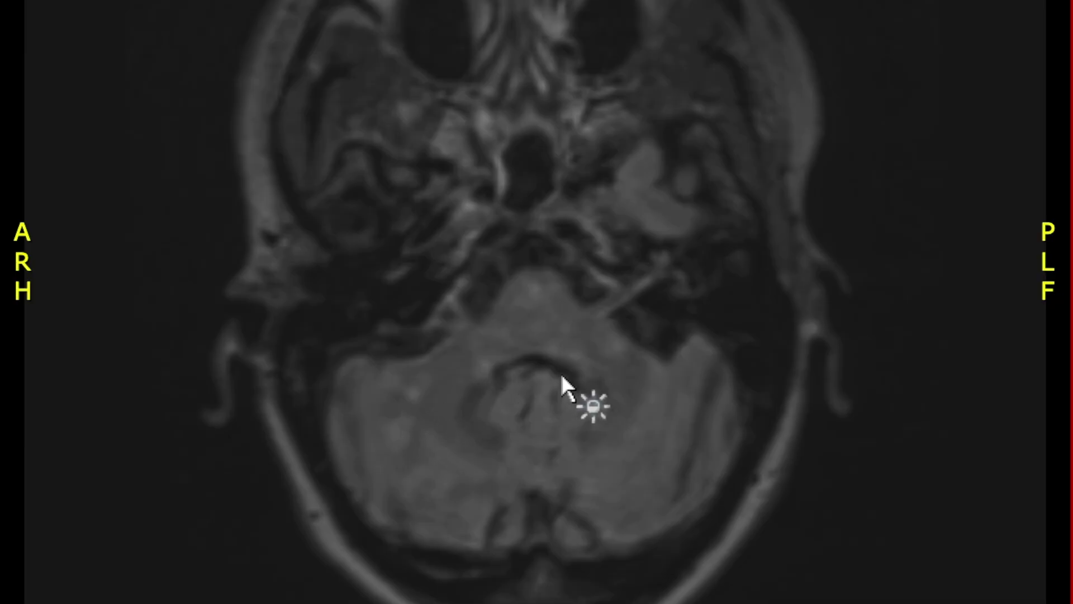
scroll(835, 423, up, 2)
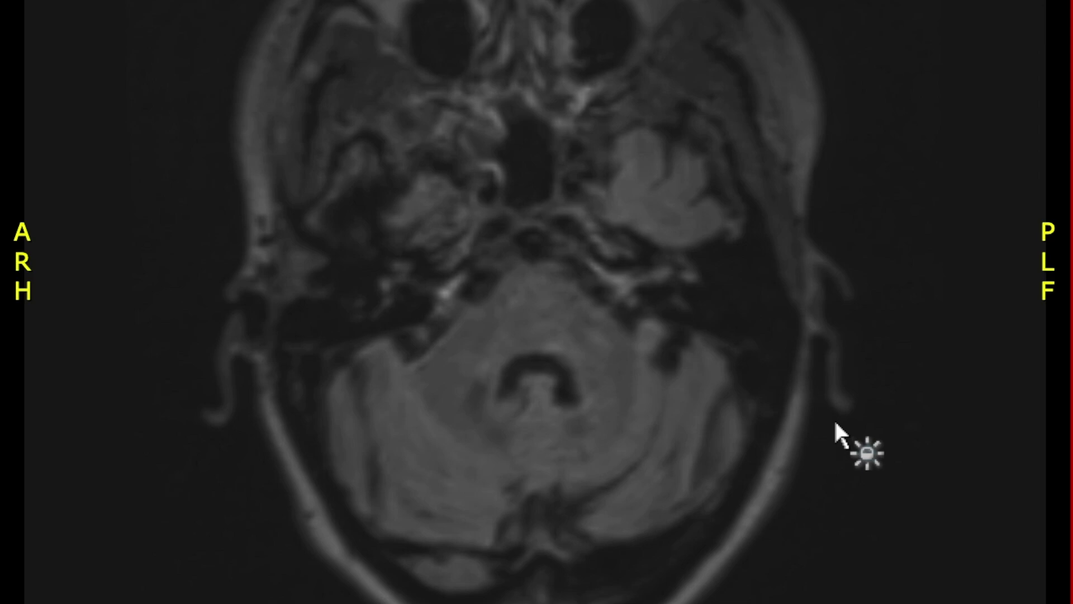
scroll(834, 418, up, 4)
scroll(834, 418, up, 1)
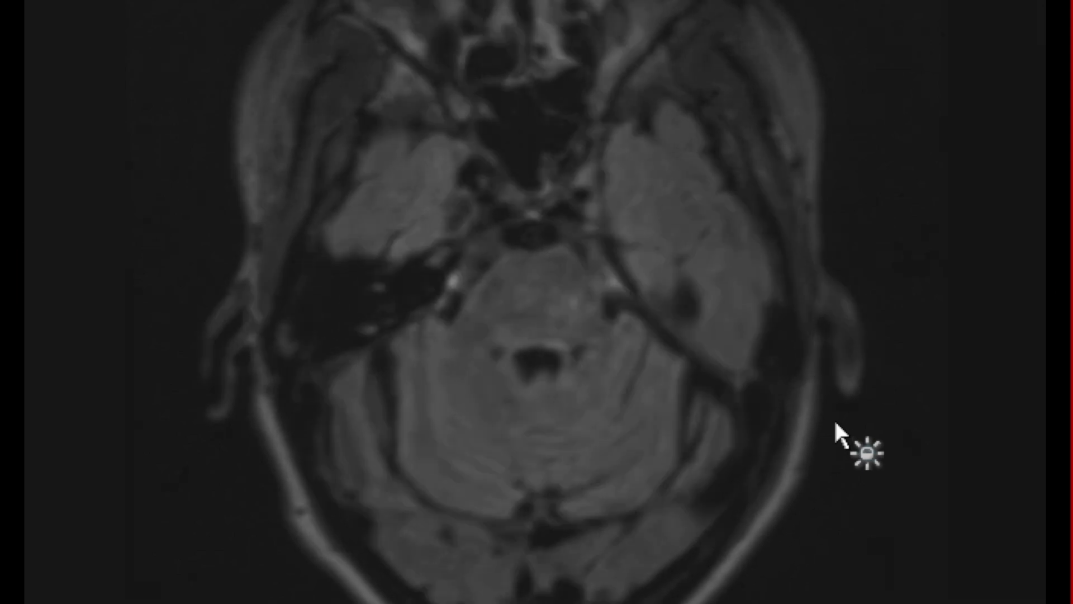
scroll(553, 321, up, 1)
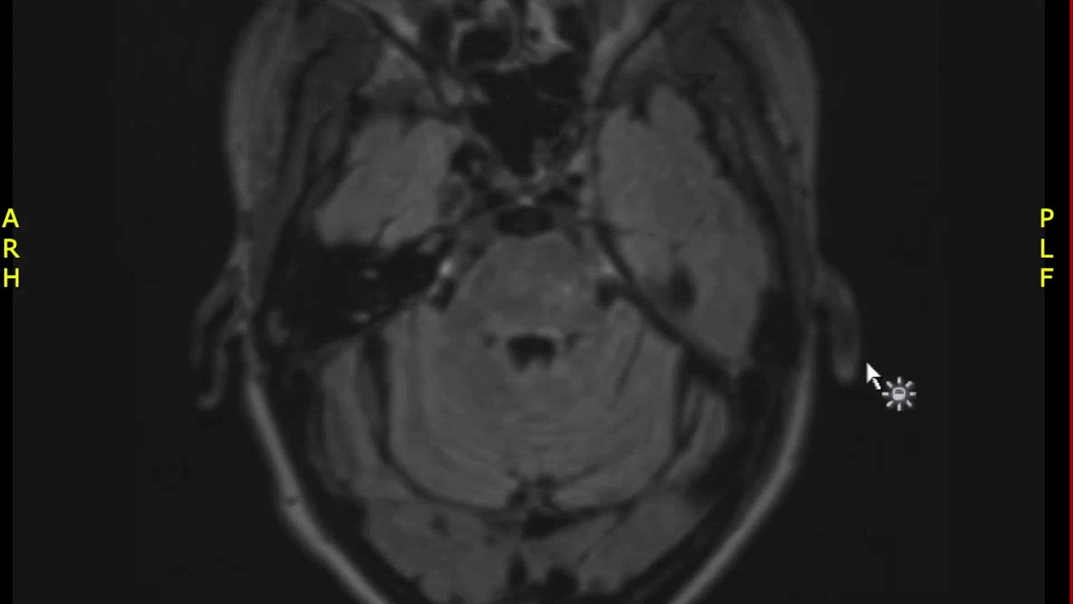
scroll(865, 362, up, 4)
scroll(866, 363, up, 1)
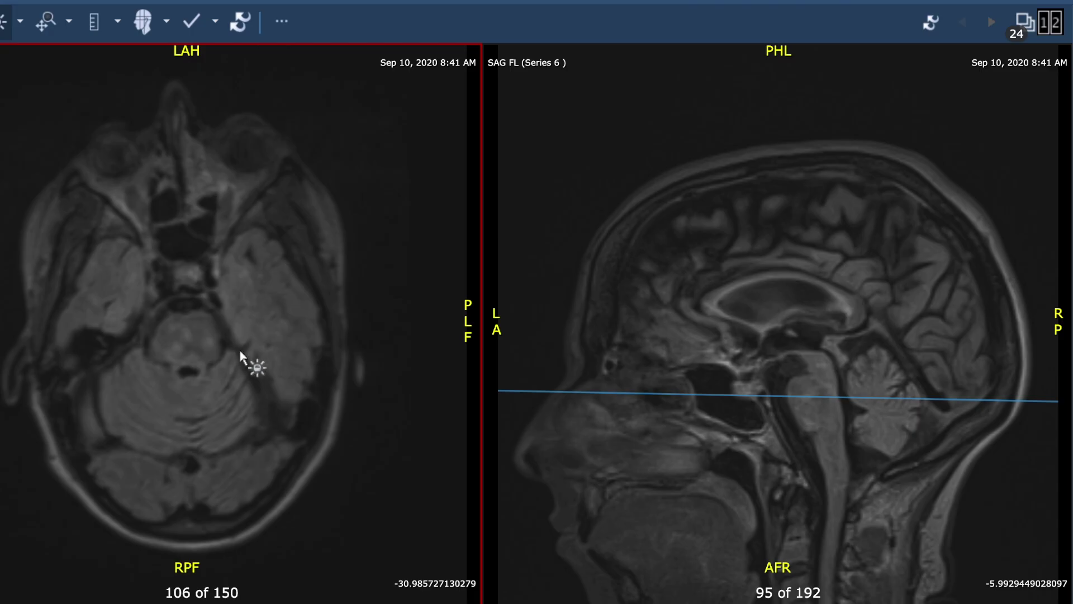
Page the axial FLAIR up to slice 71 of 150, showing the lateral ventricles
scroll(389, 400, up, 8)
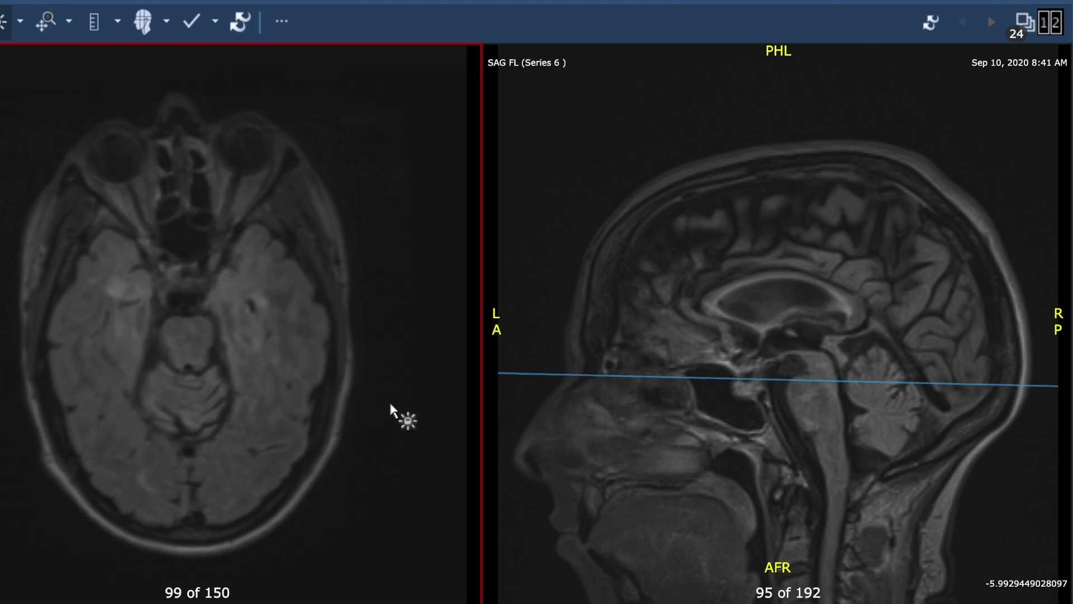
scroll(199, 406, up, 2)
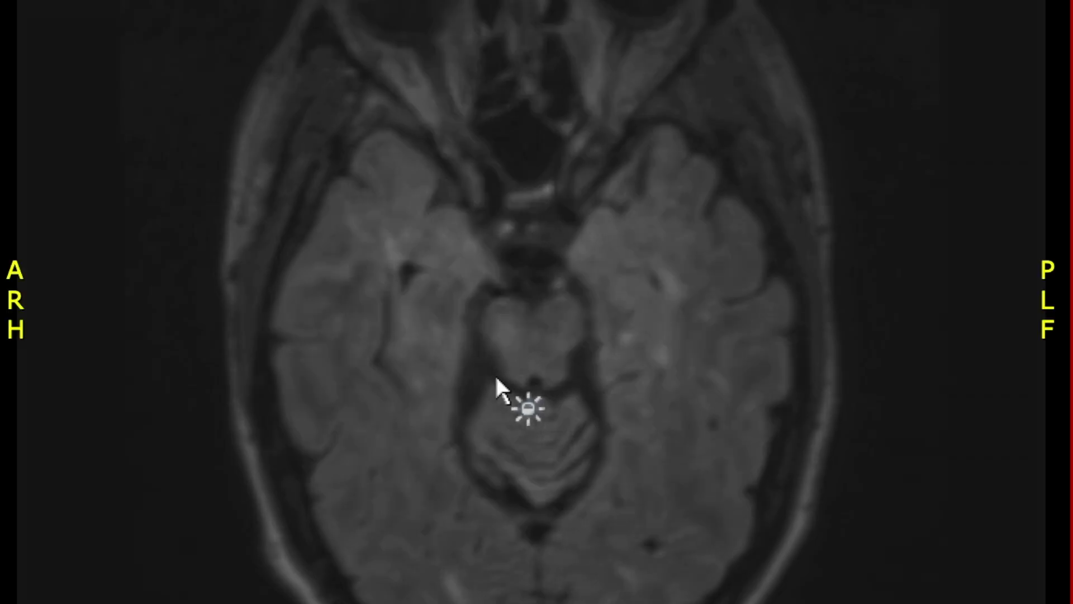
scroll(954, 541, up, 6)
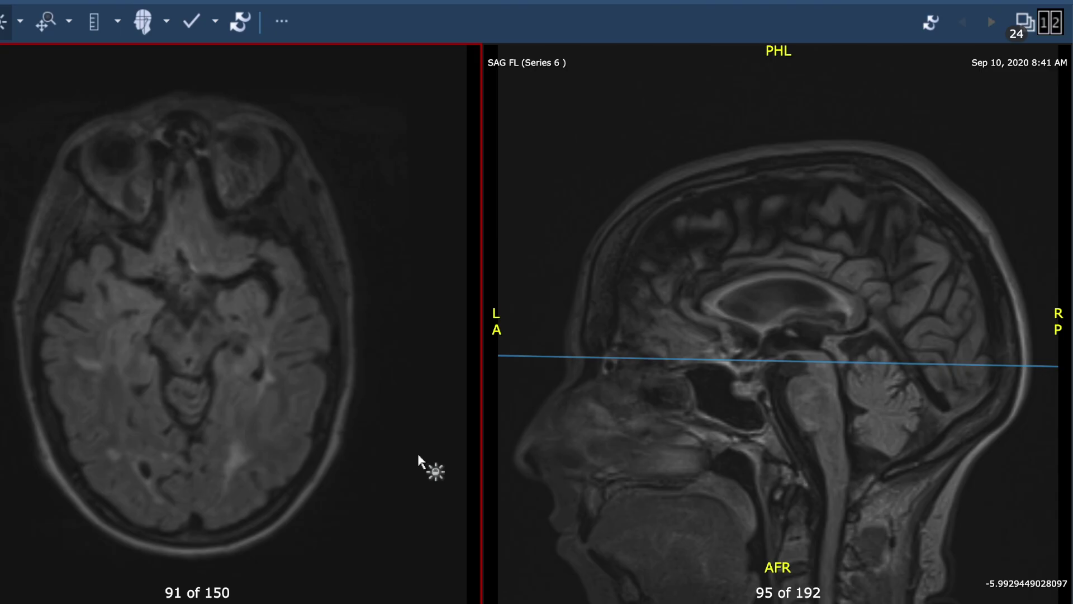
scroll(419, 458, up, 7)
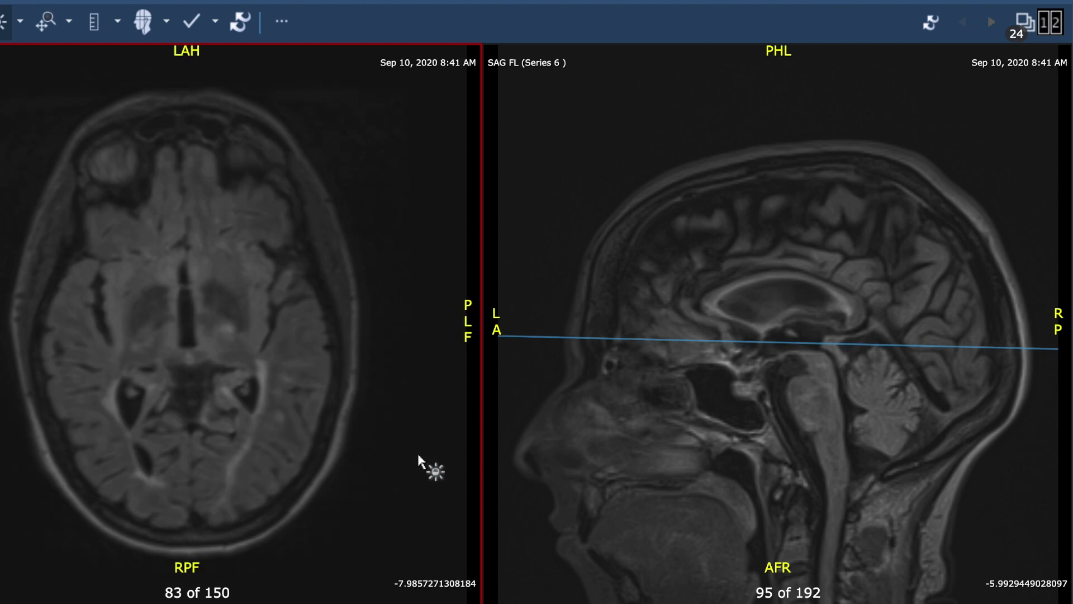
scroll(420, 457, down, 13)
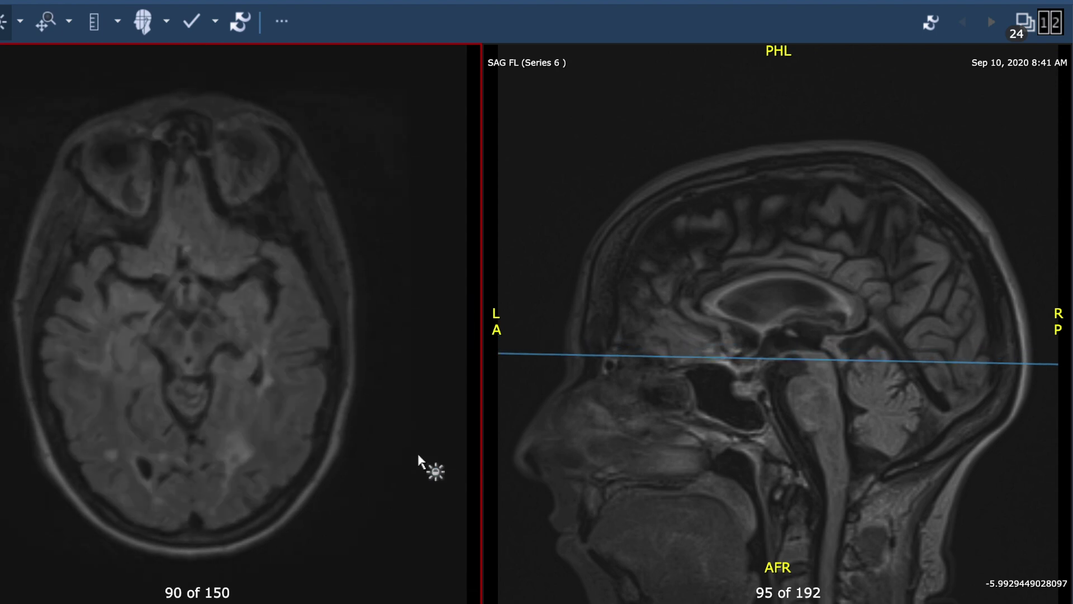
scroll(418, 454, down, 20)
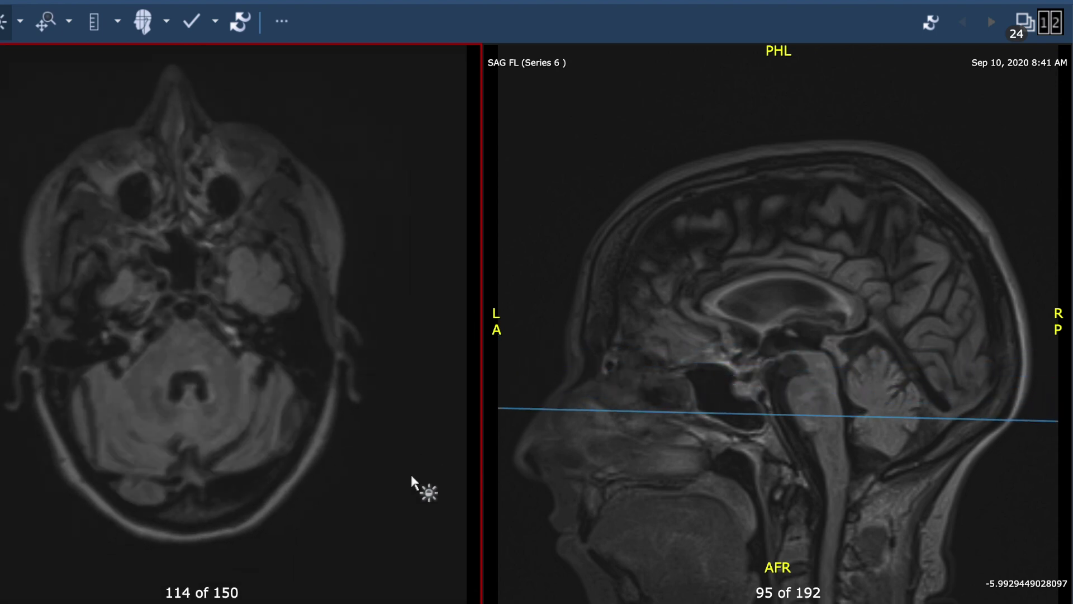
scroll(382, 525, down, 11)
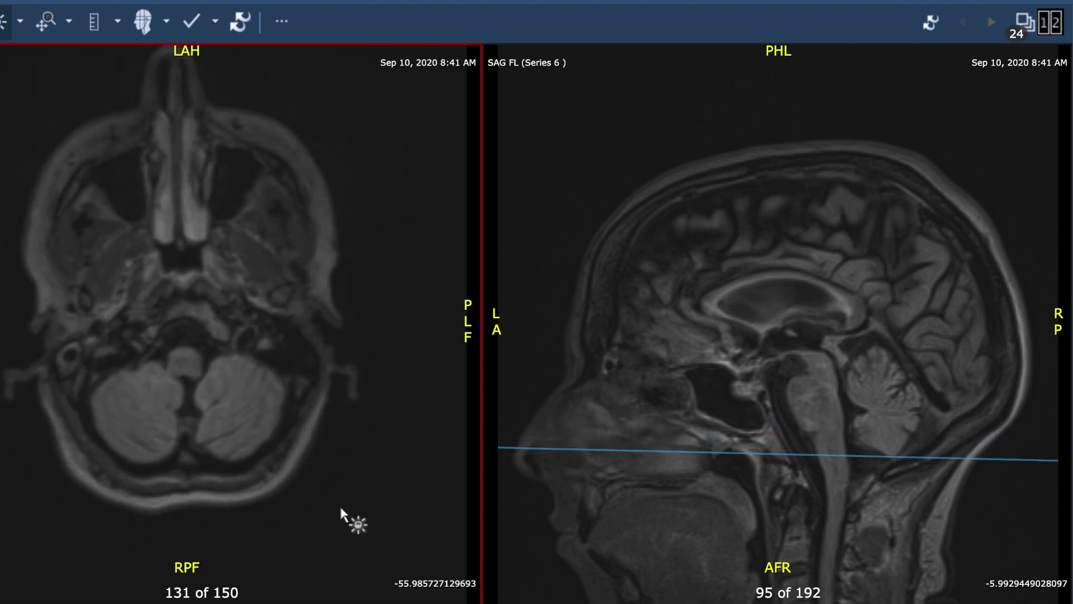
scroll(358, 450, up, 18)
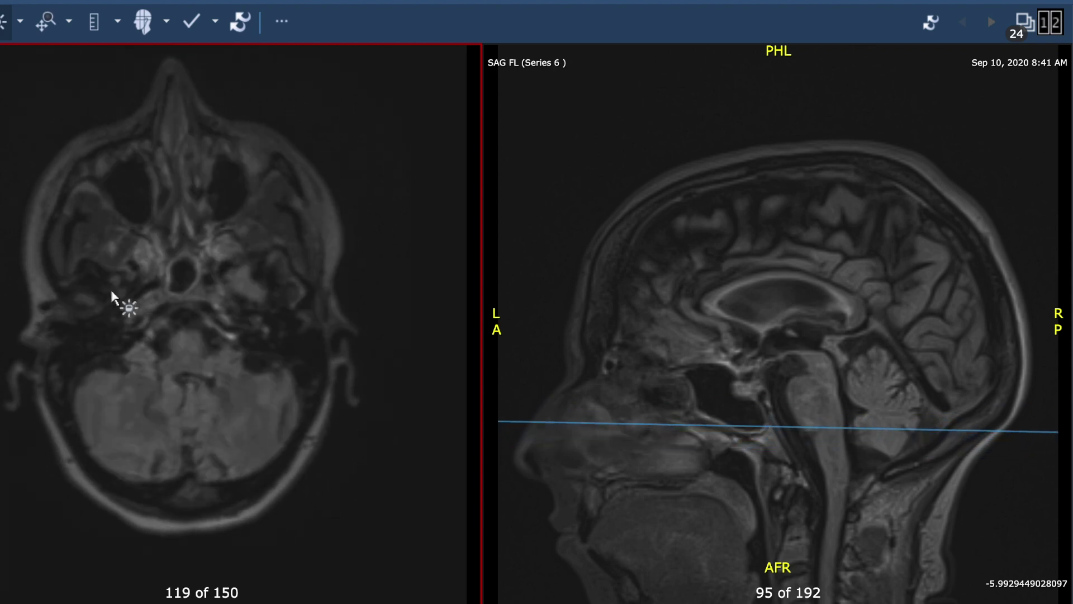
scroll(125, 254, up, 5)
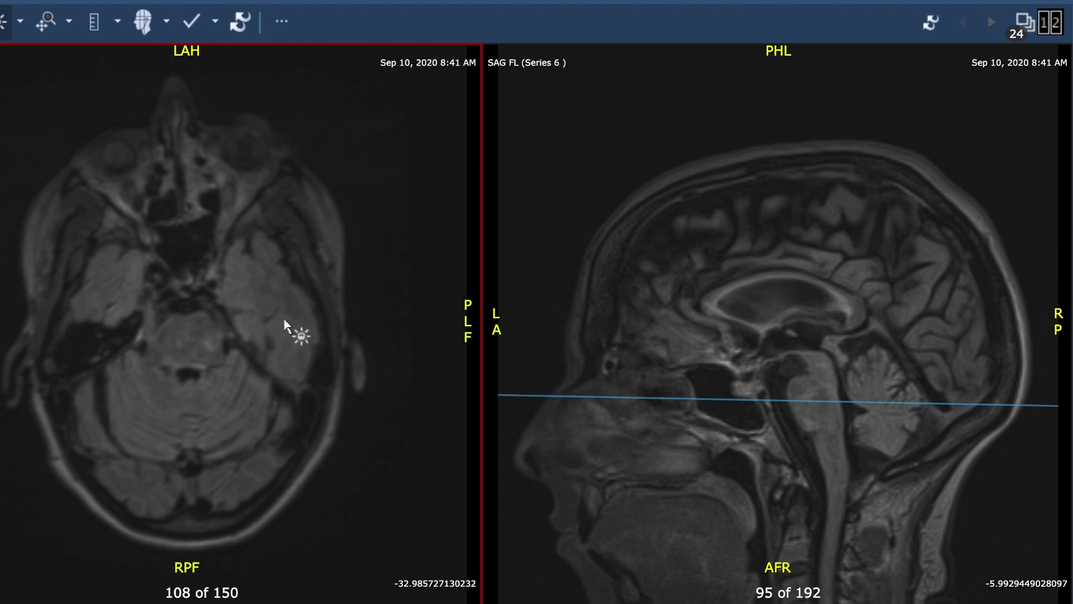
scroll(454, 372, up, 5)
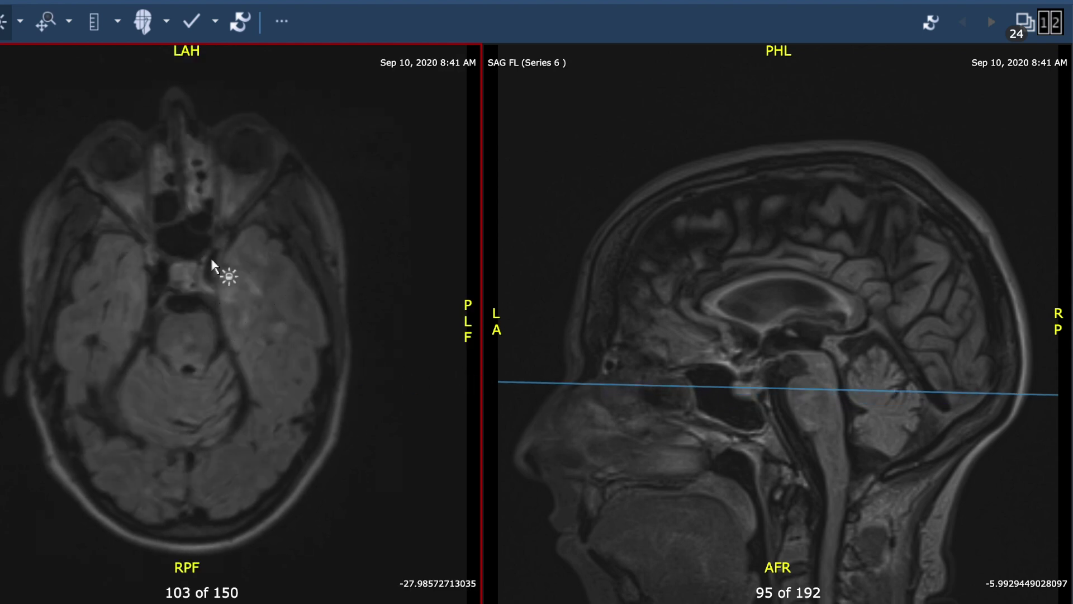
scroll(11, 324, up, 3)
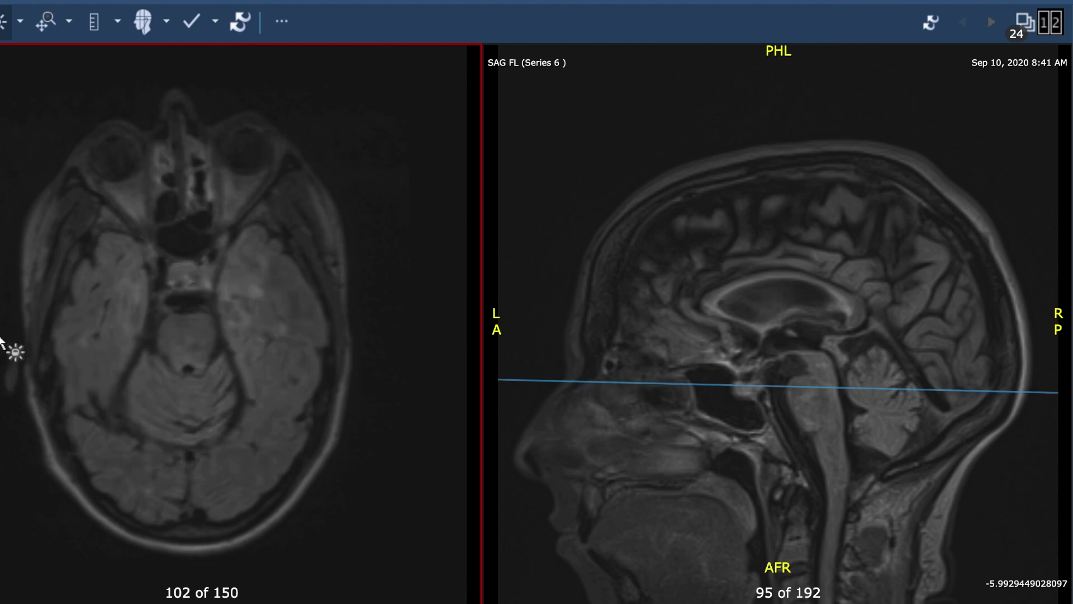
scroll(1, 341, up, 2)
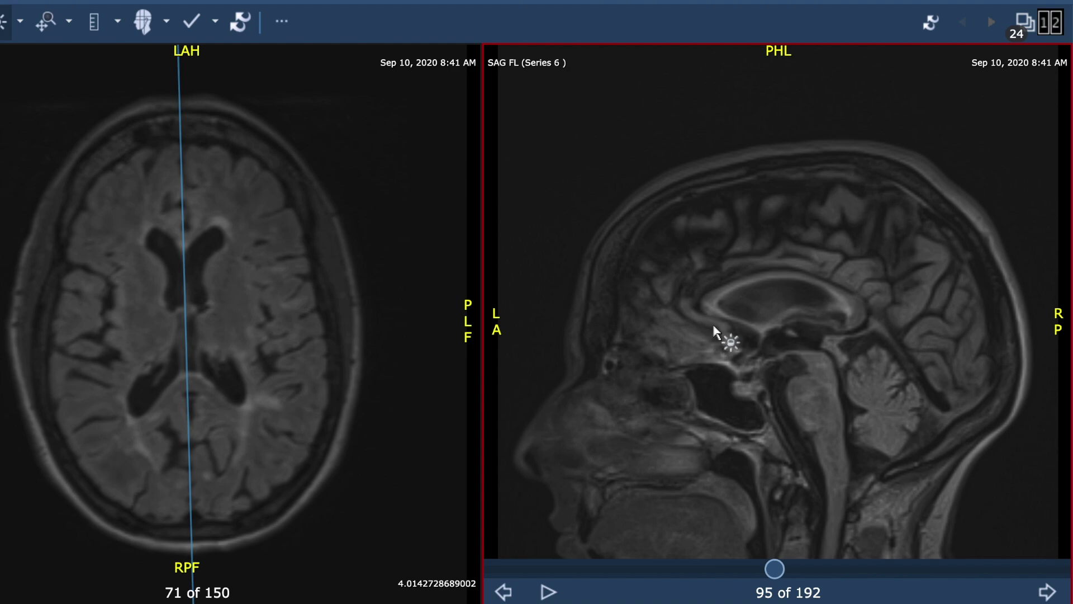
Scroll the sagittal FLAIR out to slice 161, then back to slice 114 of 192
scroll(715, 332, down, 15)
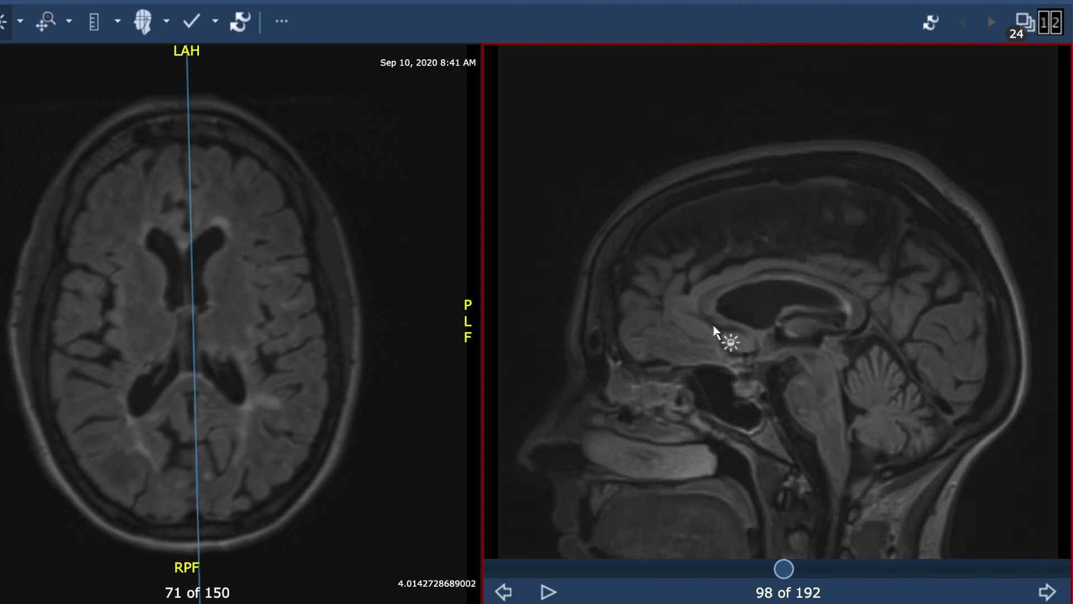
scroll(714, 332, down, 20)
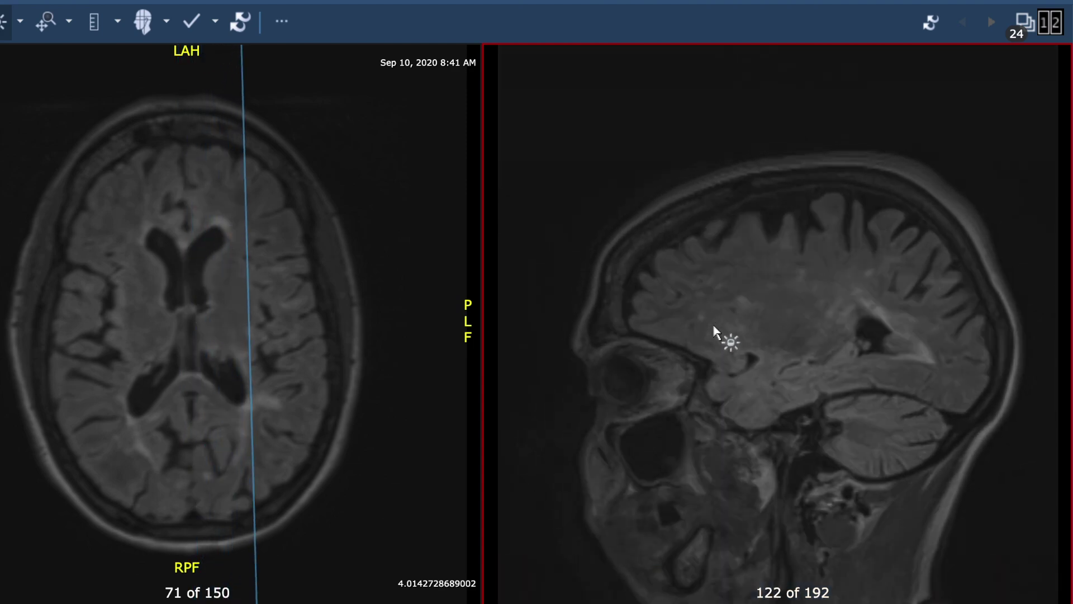
scroll(714, 332, down, 20)
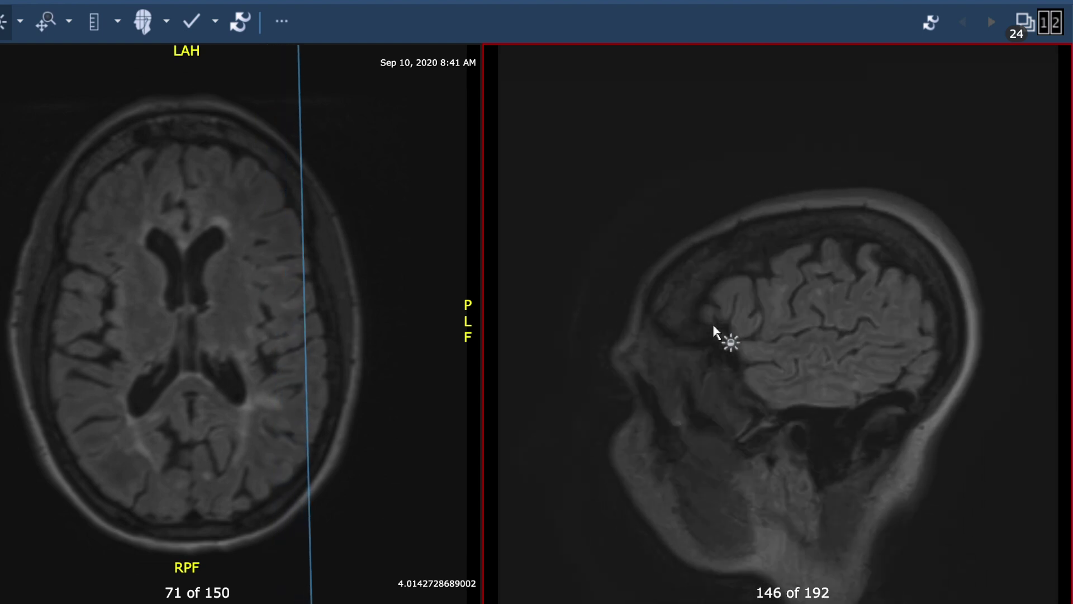
scroll(714, 332, down, 3)
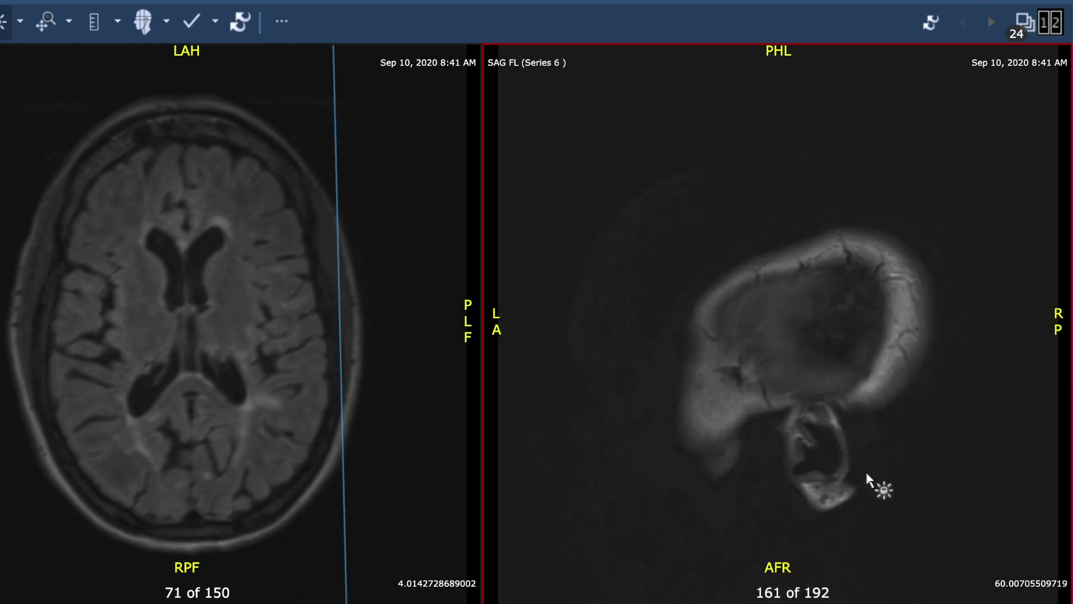
scroll(829, 486, up, 15)
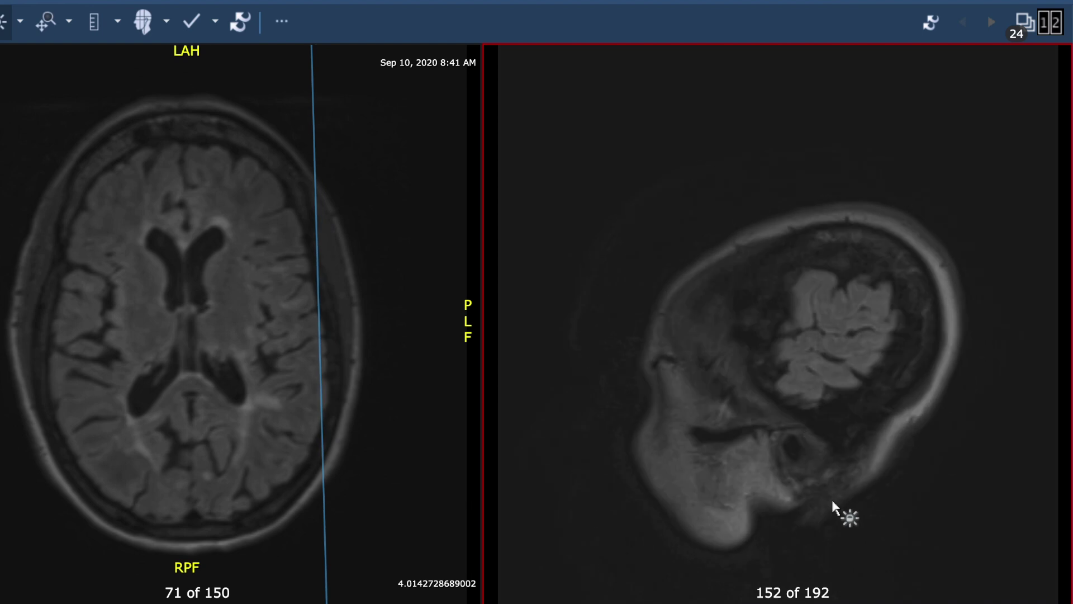
scroll(832, 502, up, 9)
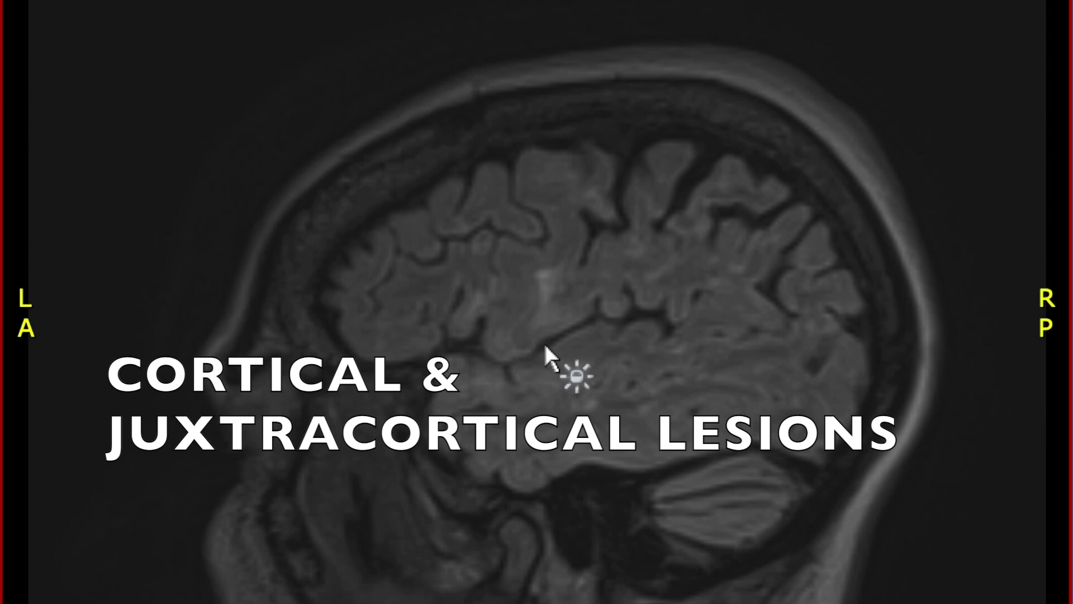
scroll(553, 342, up, 6)
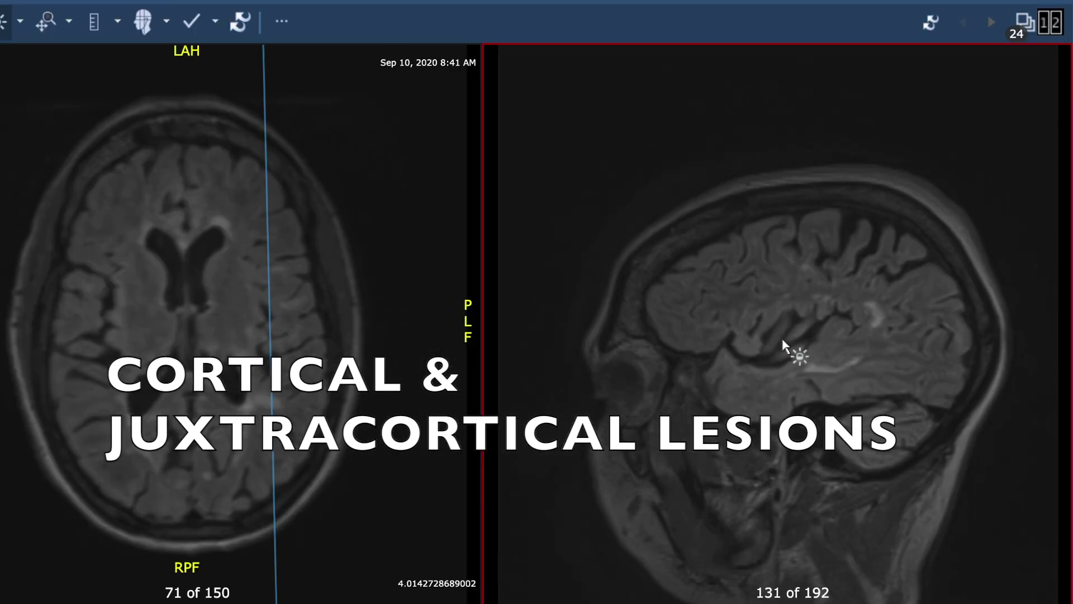
scroll(784, 345, up, 11)
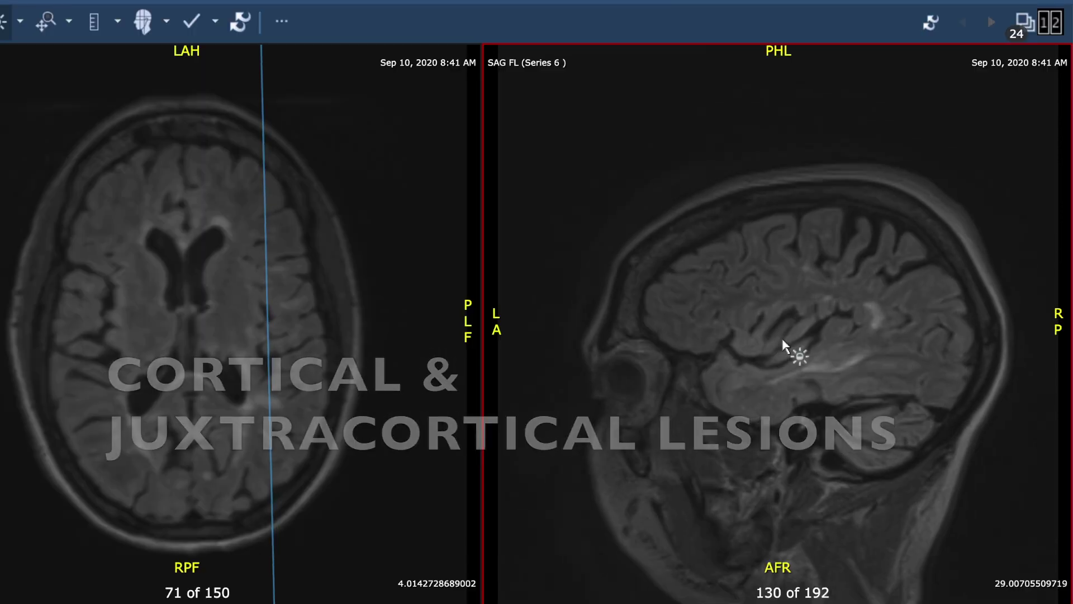
scroll(784, 345, up, 5)
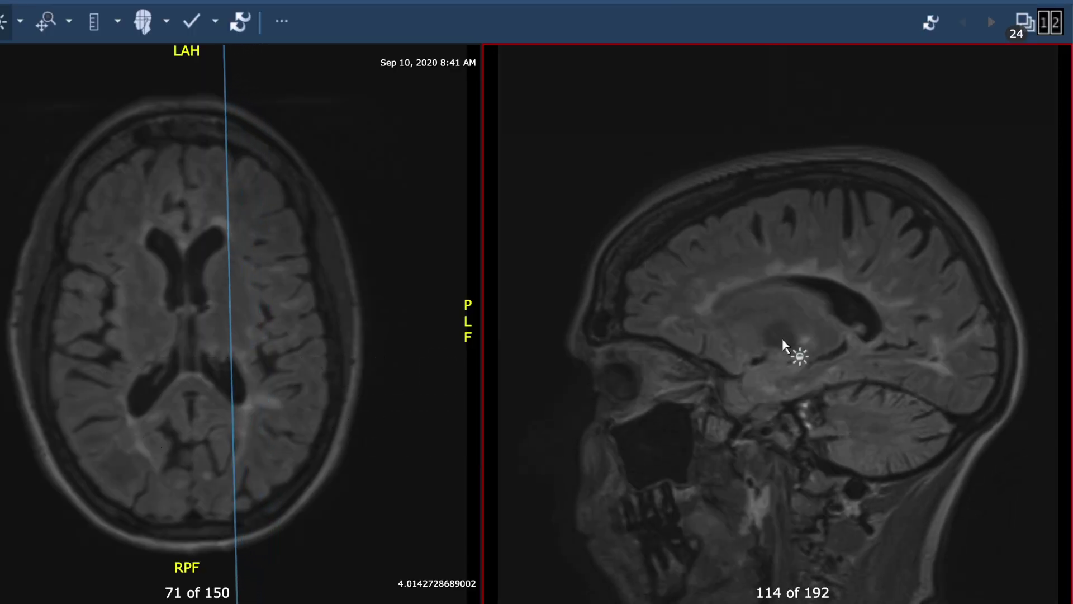
scroll(917, 367, up, 1)
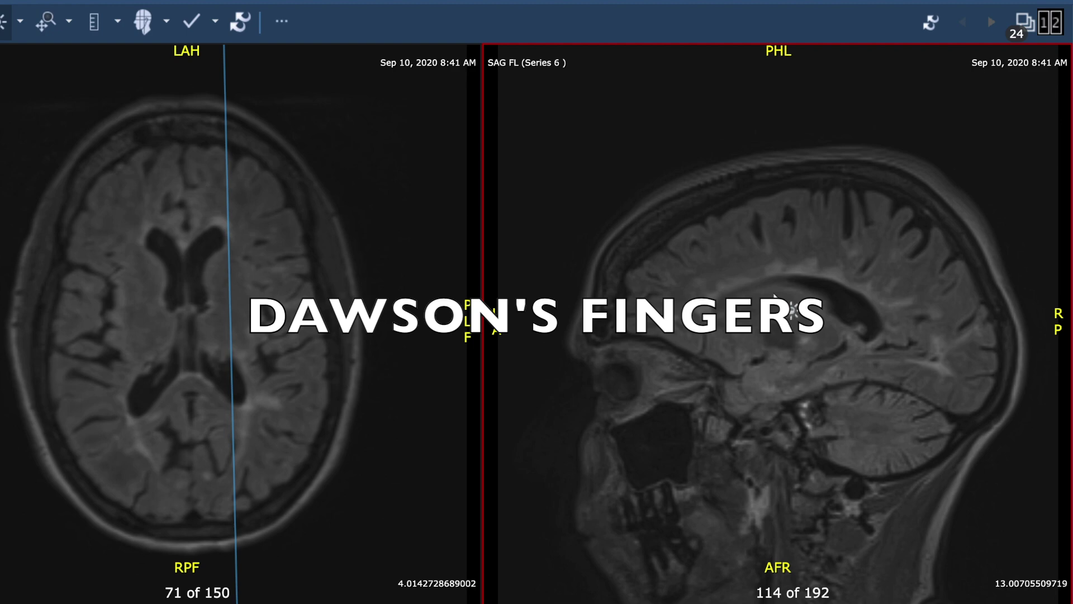
Page the sagittal FLAIR laterally from slice 114 to trace the periventricular lesions
scroll(775, 295, down, 18)
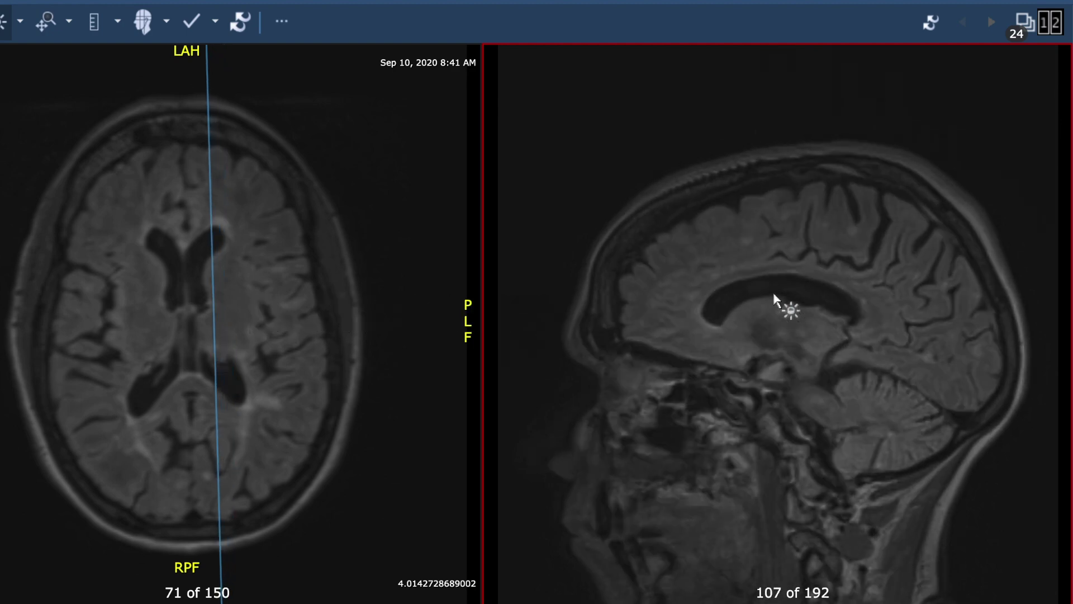
scroll(774, 294, down, 20)
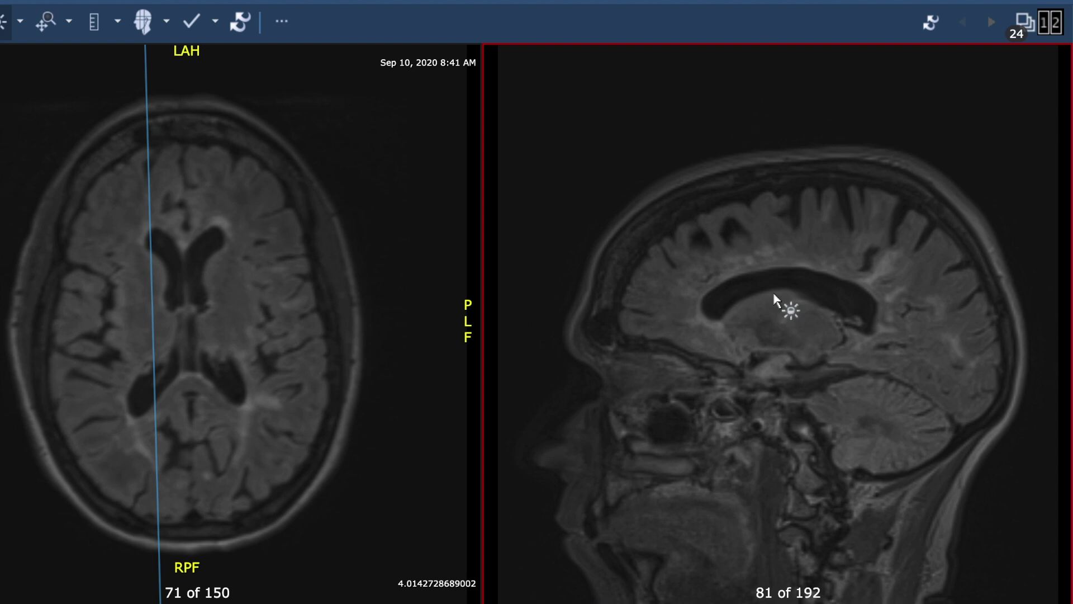
scroll(774, 295, up, 1)
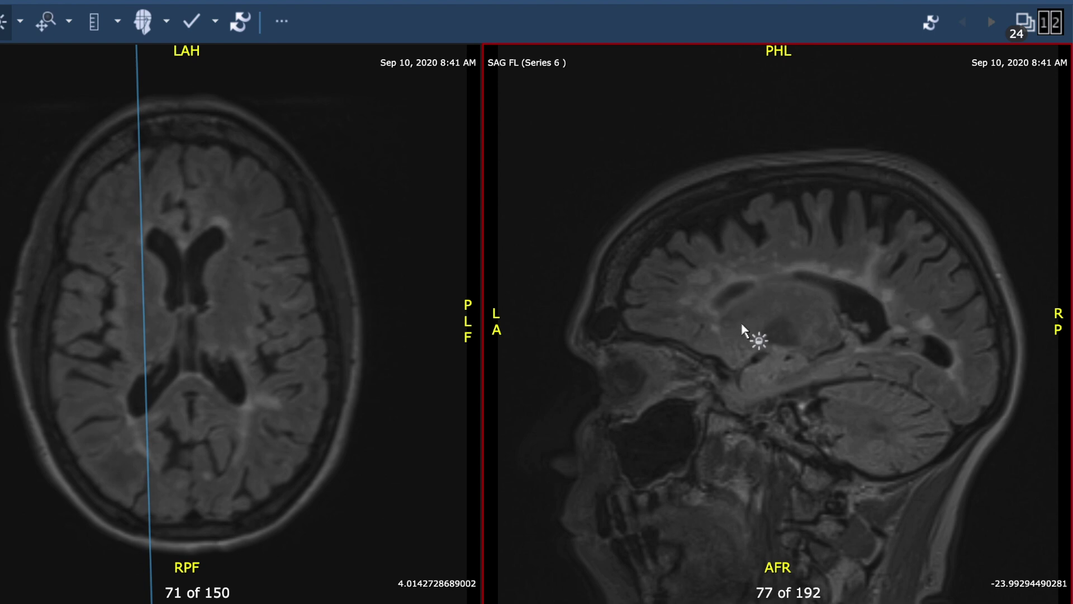
scroll(742, 326, down, 18)
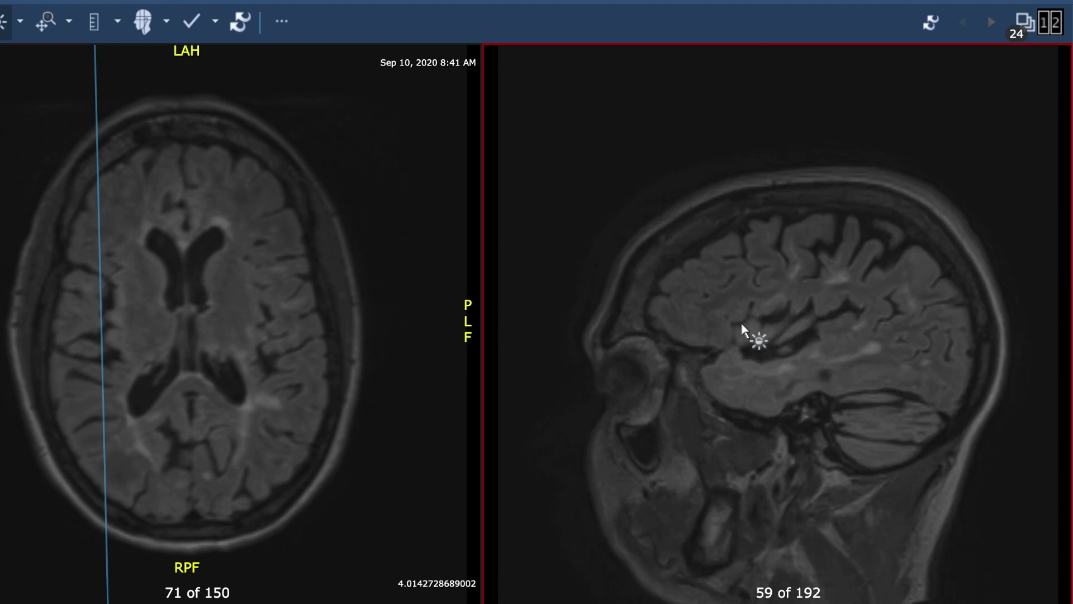
scroll(743, 330, down, 20)
click(1015, 28)
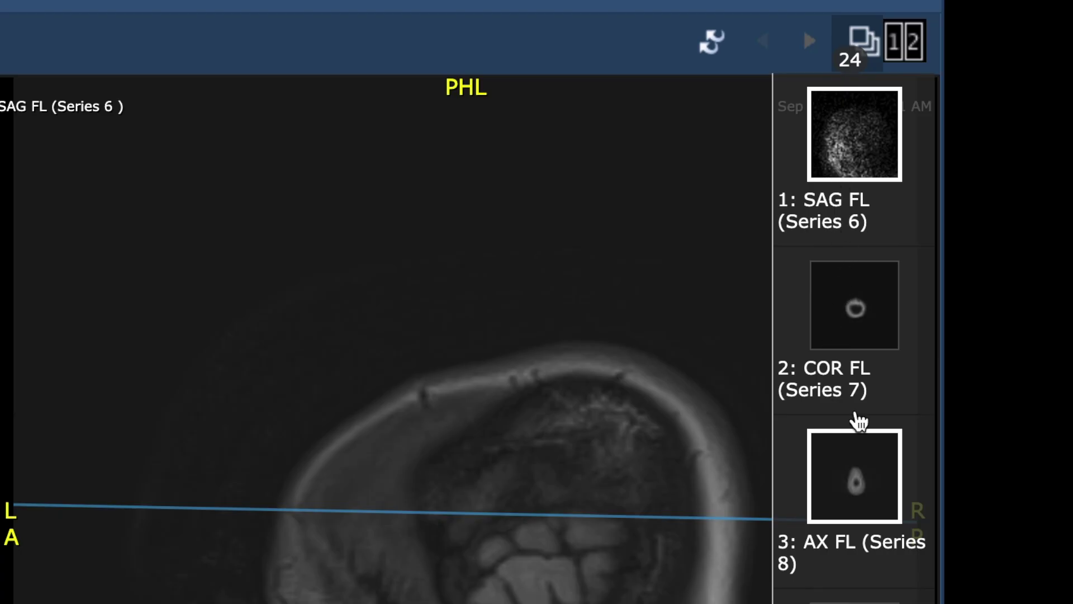
Load GAD AX T1 (Series 24) into the left viewport and switch to a 1x1 layout
scroll(856, 416, down, 18)
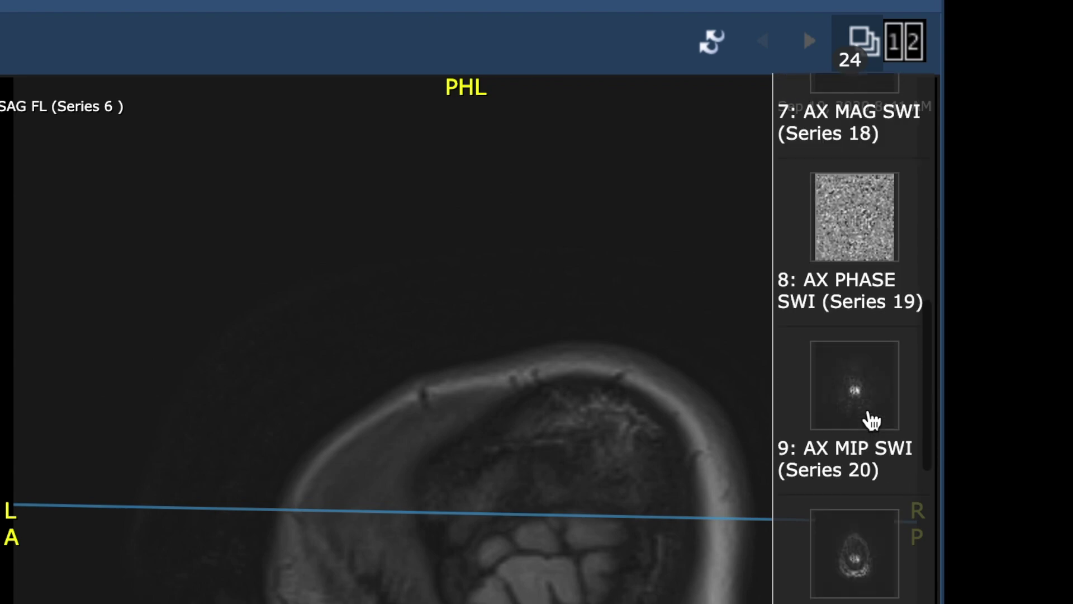
scroll(872, 420, down, 9)
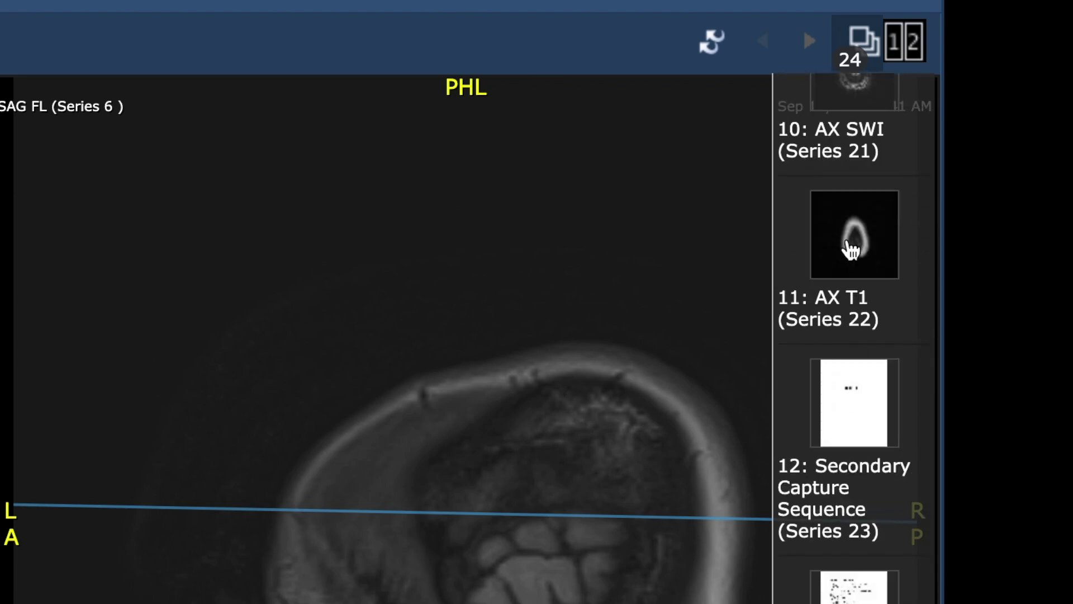
scroll(850, 249, down, 6)
drag(855, 463, 0, 364)
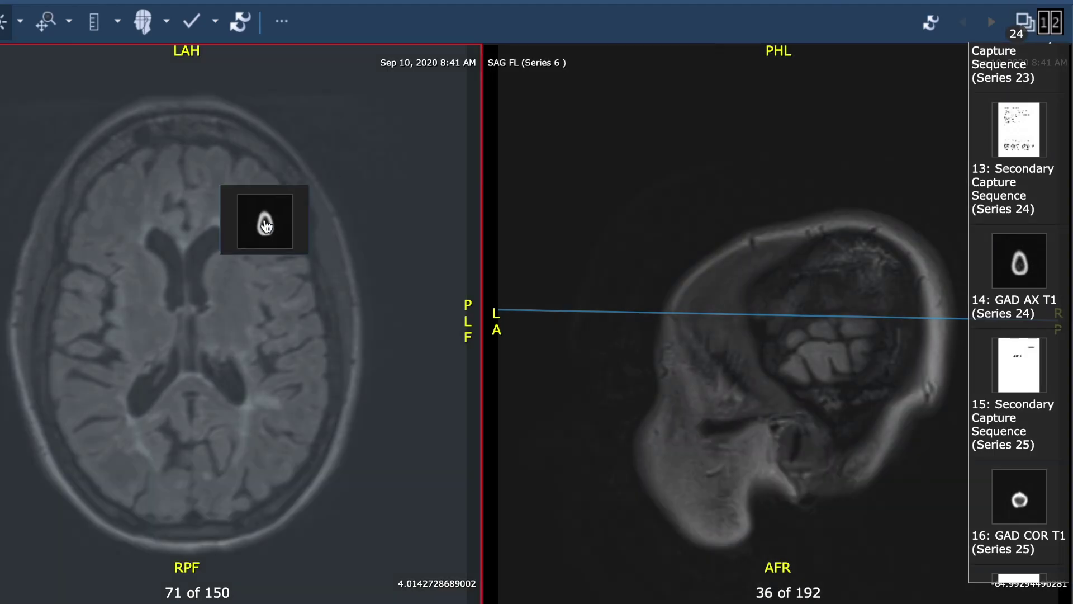
drag(267, 225, 258, 159)
click(281, 21)
click(296, 151)
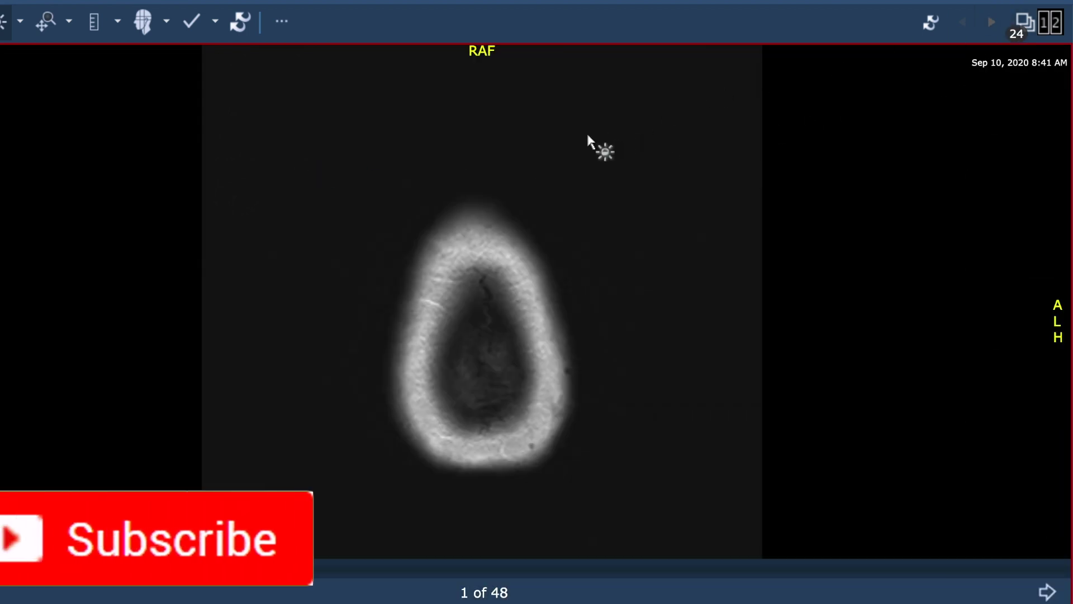
Step through the GAD AX T1 axial slices, stopping at slice 10 of 48
scroll(587, 136, down, 2)
scroll(588, 137, down, 7)
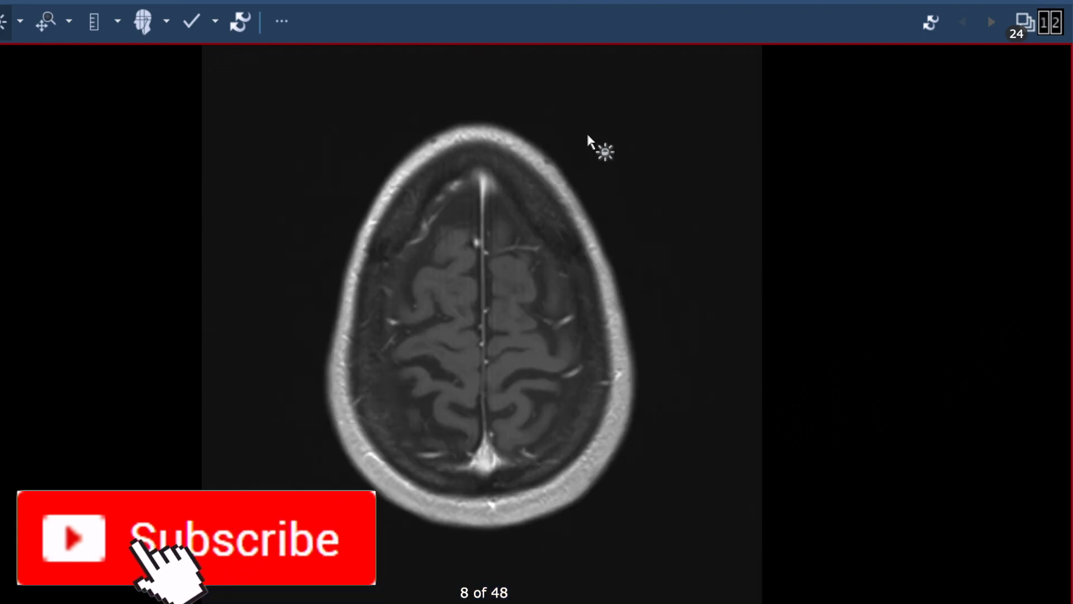
scroll(507, 335, down, 1)
scroll(520, 304, up, 1)
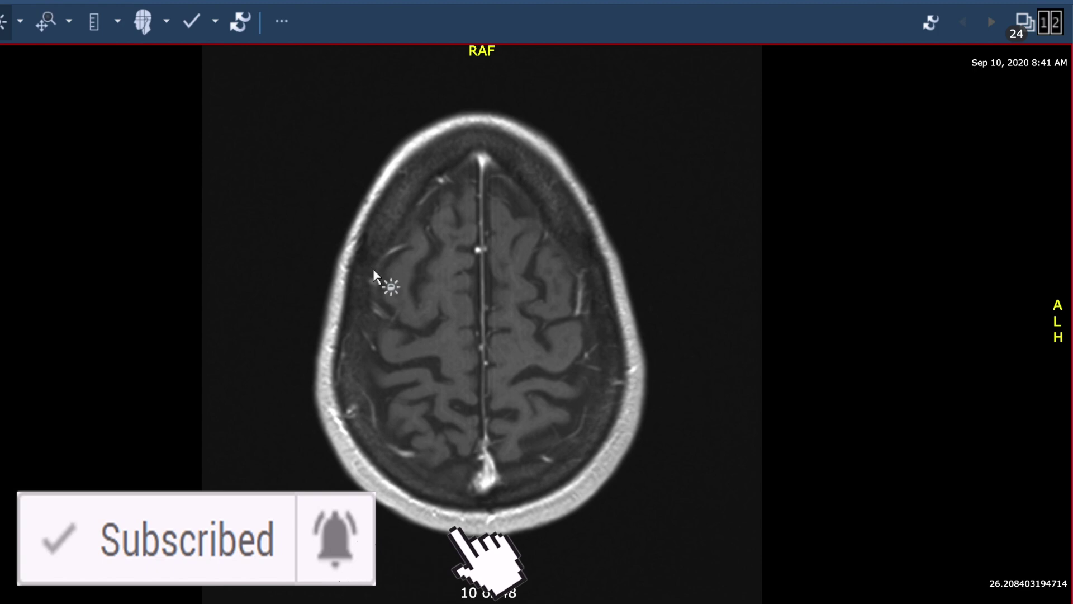
scroll(324, 405, down, 2)
scroll(317, 411, down, 7)
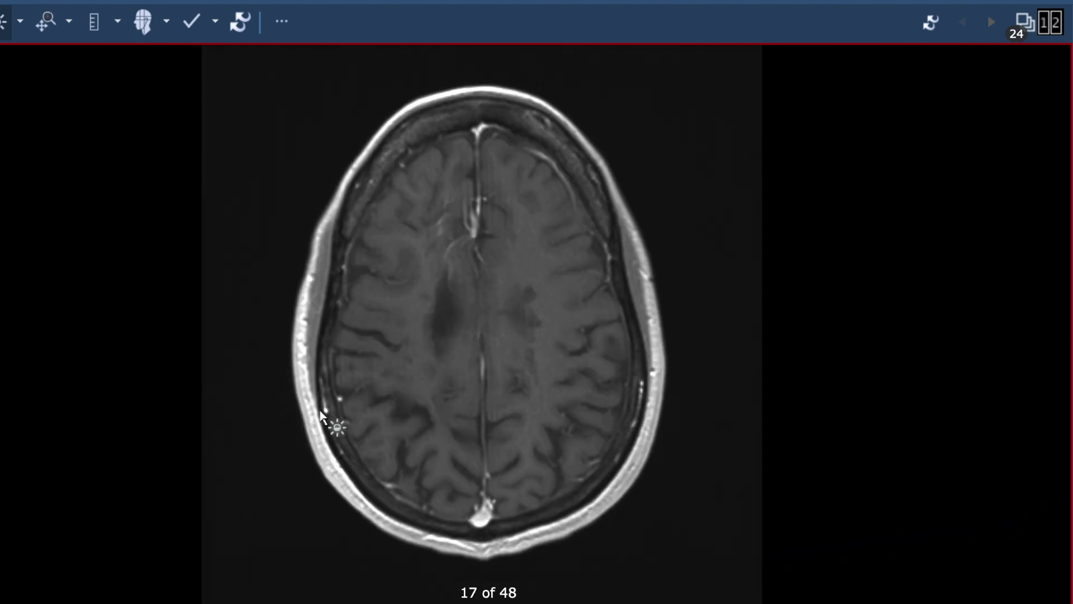
scroll(482, 238, up, 1)
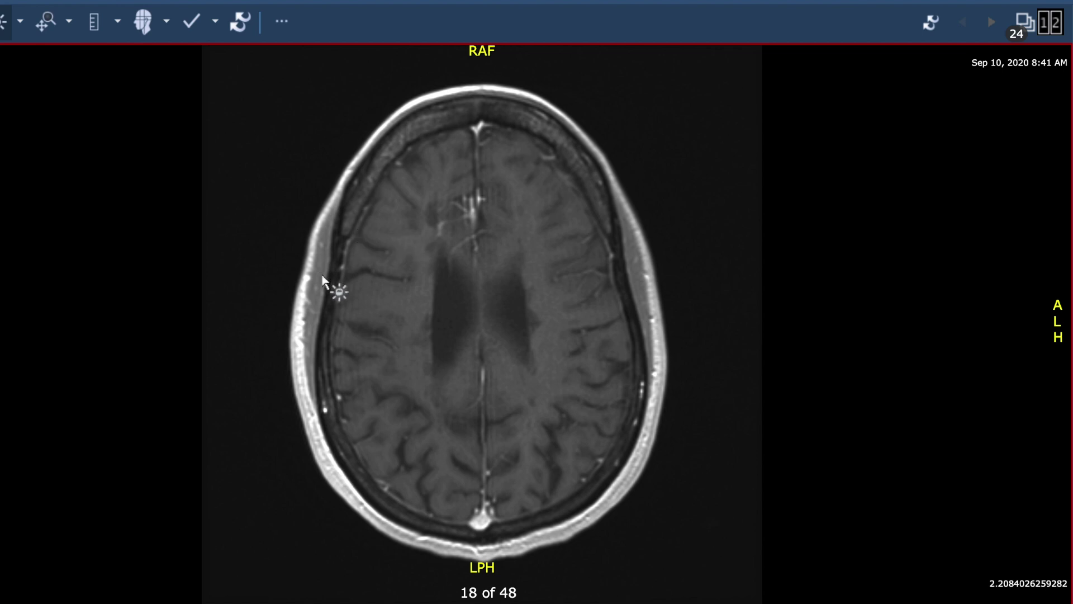
scroll(323, 278, down, 1)
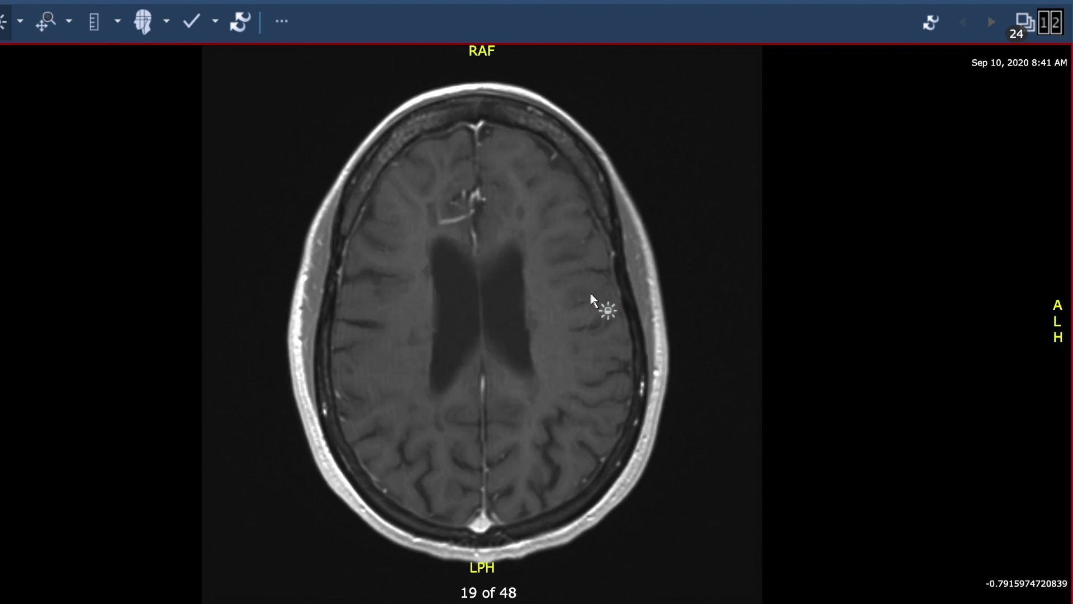
scroll(265, 355, down, 20)
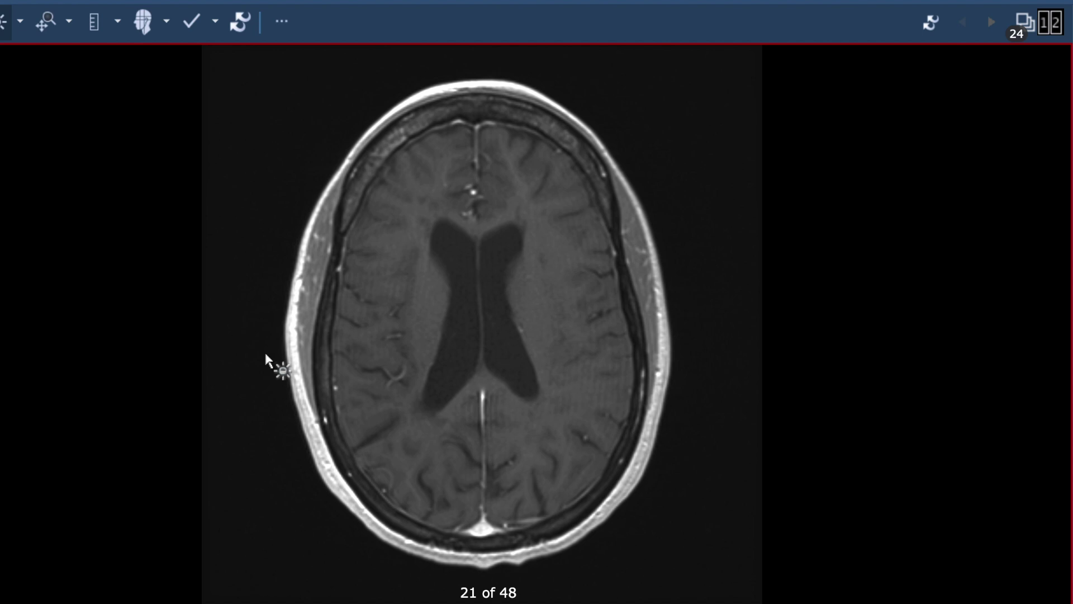
scroll(265, 354, down, 3)
scroll(264, 354, up, 20)
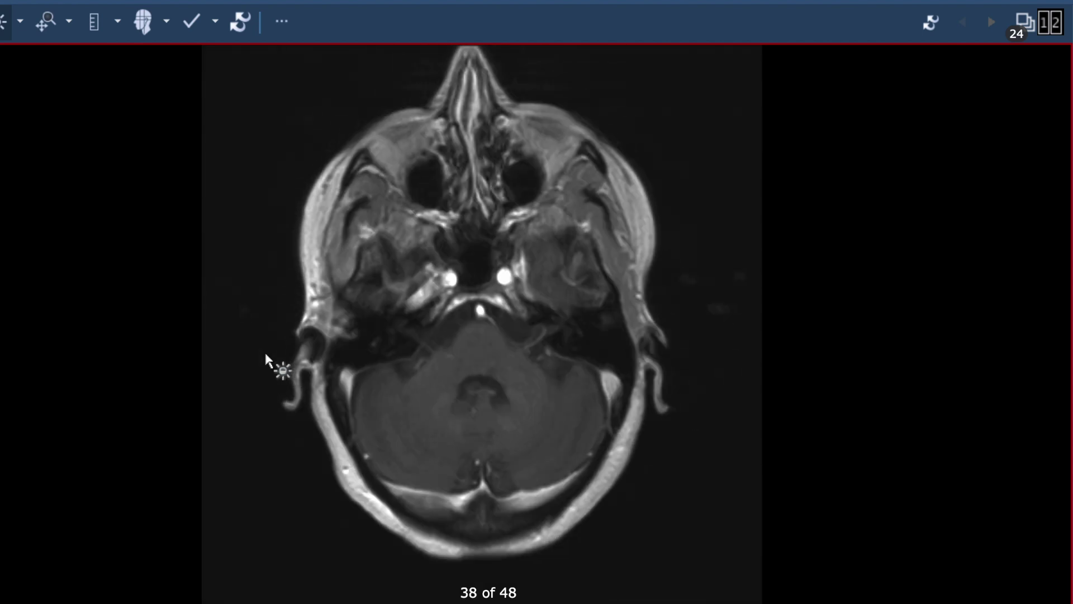
scroll(265, 355, up, 16)
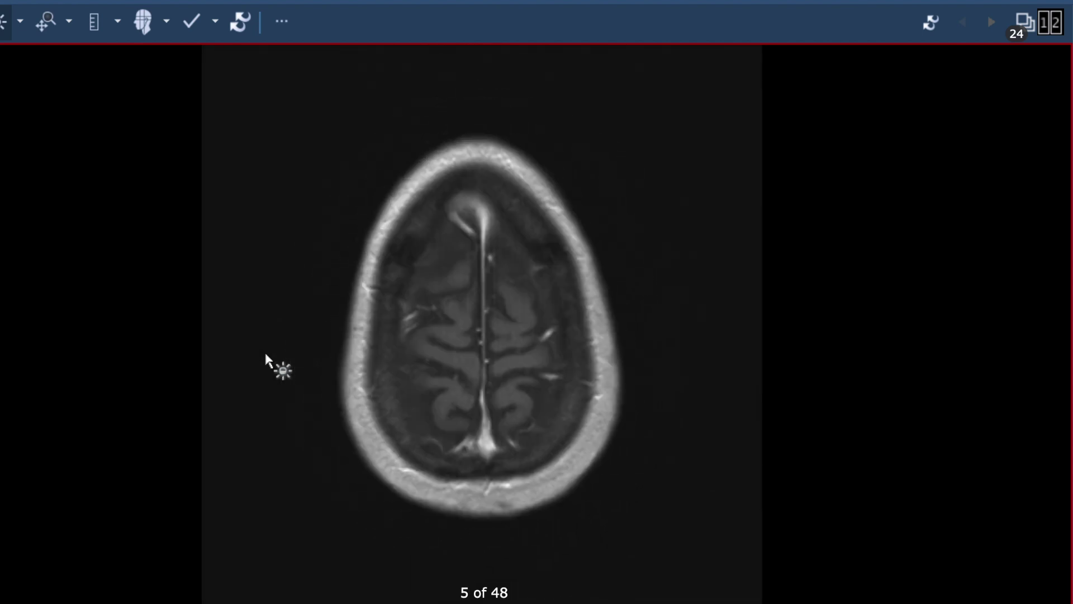
scroll(265, 354, down, 9)
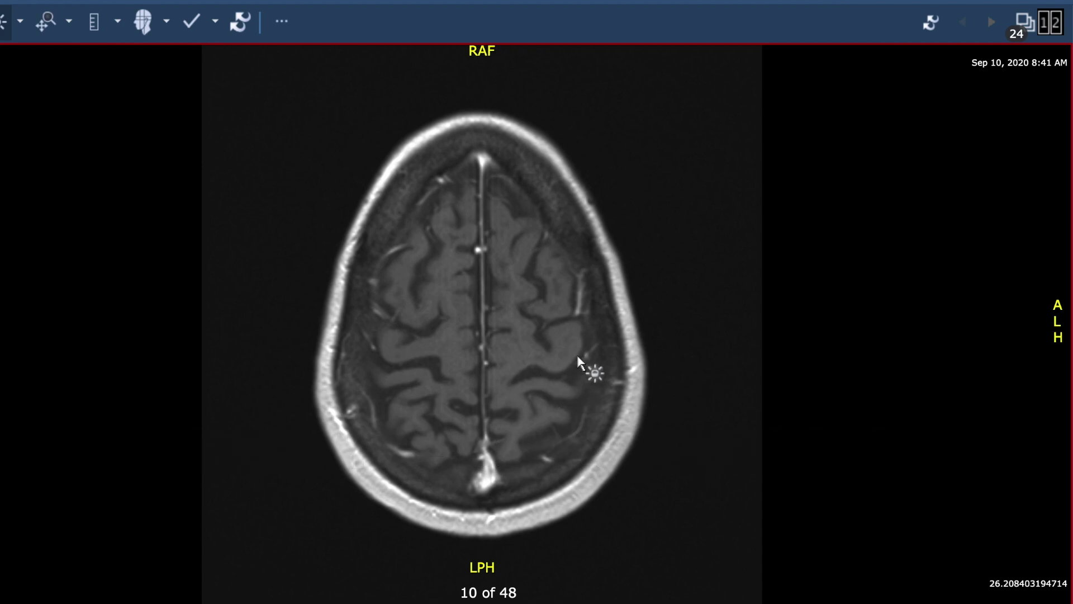
Scroll the GAD AX T1 down to slice 47, then back up to slice 18 of 48
scroll(559, 371, down, 4)
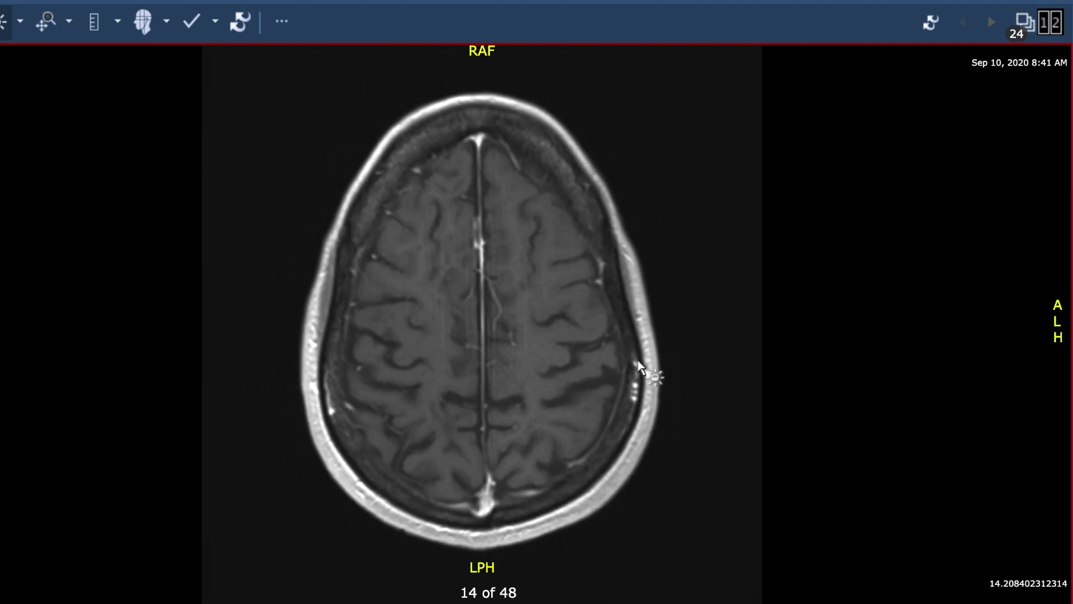
scroll(639, 363, down, 11)
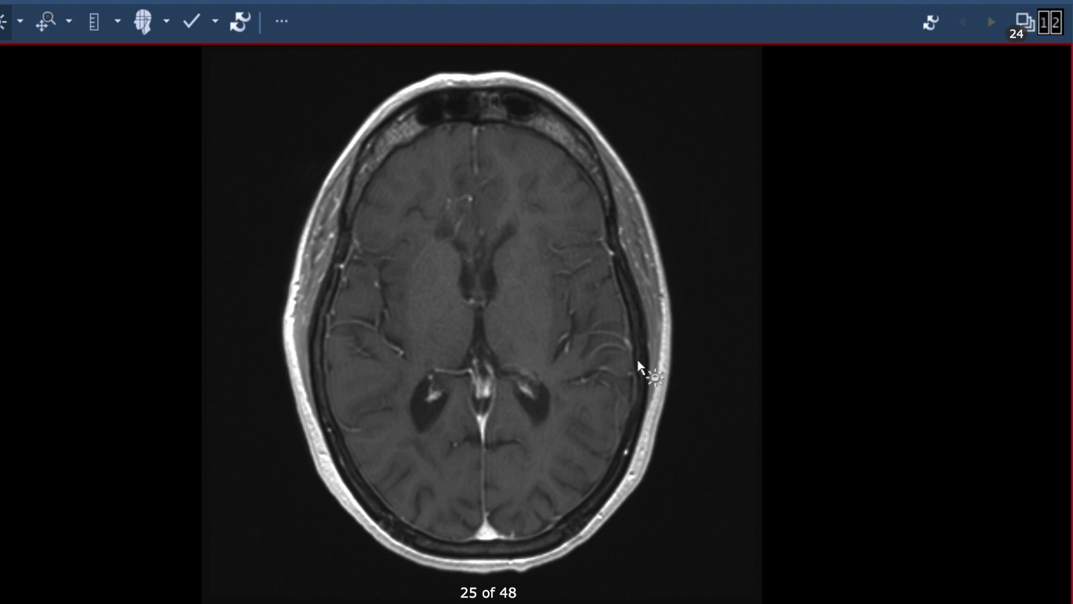
scroll(637, 361, down, 2)
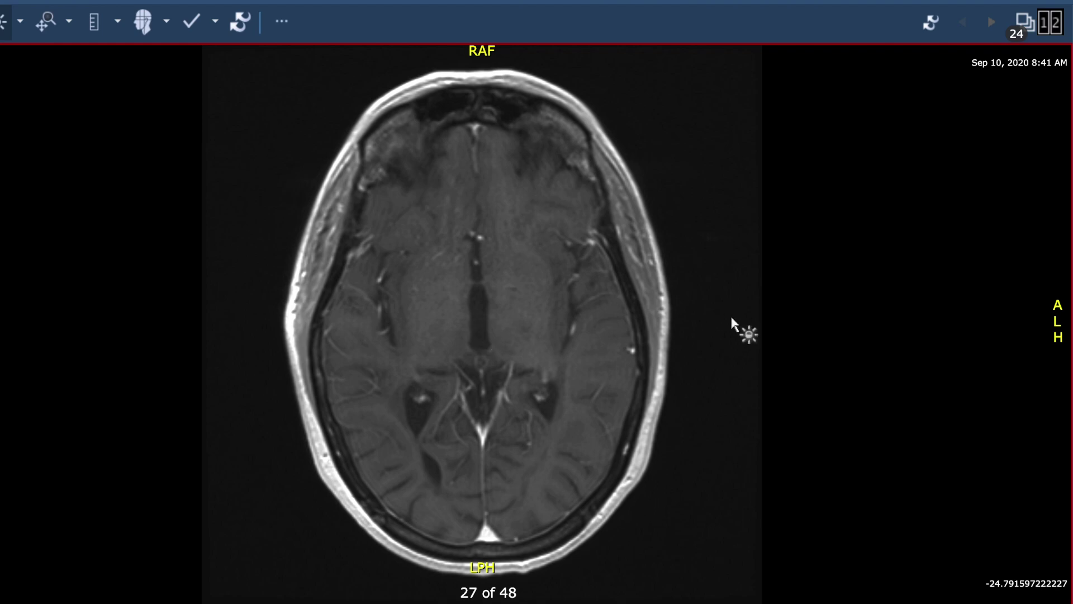
scroll(732, 321, down, 19)
scroll(731, 318, down, 1)
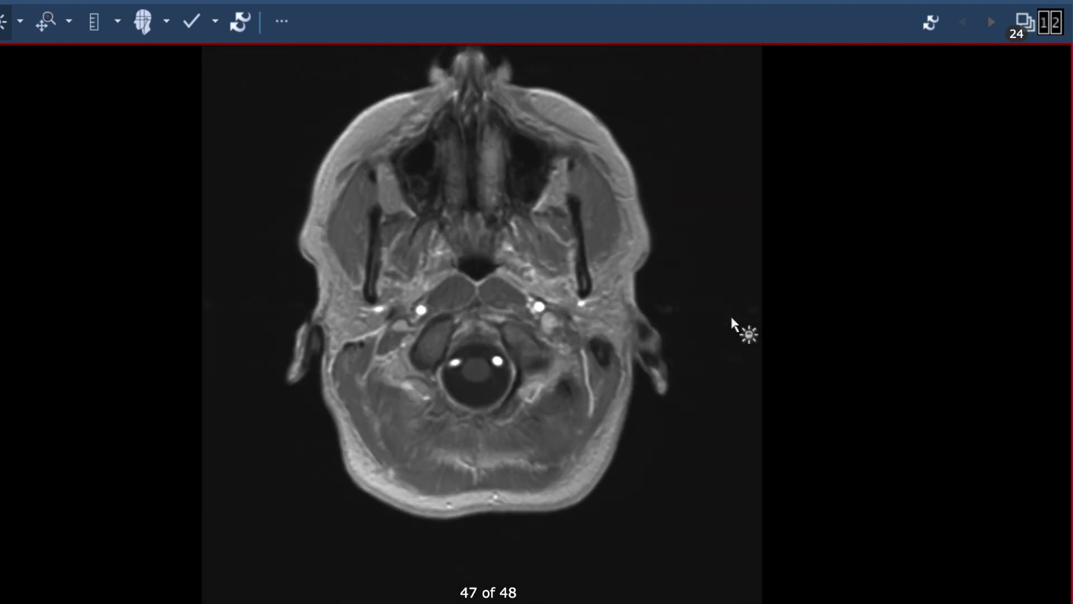
scroll(731, 318, up, 5)
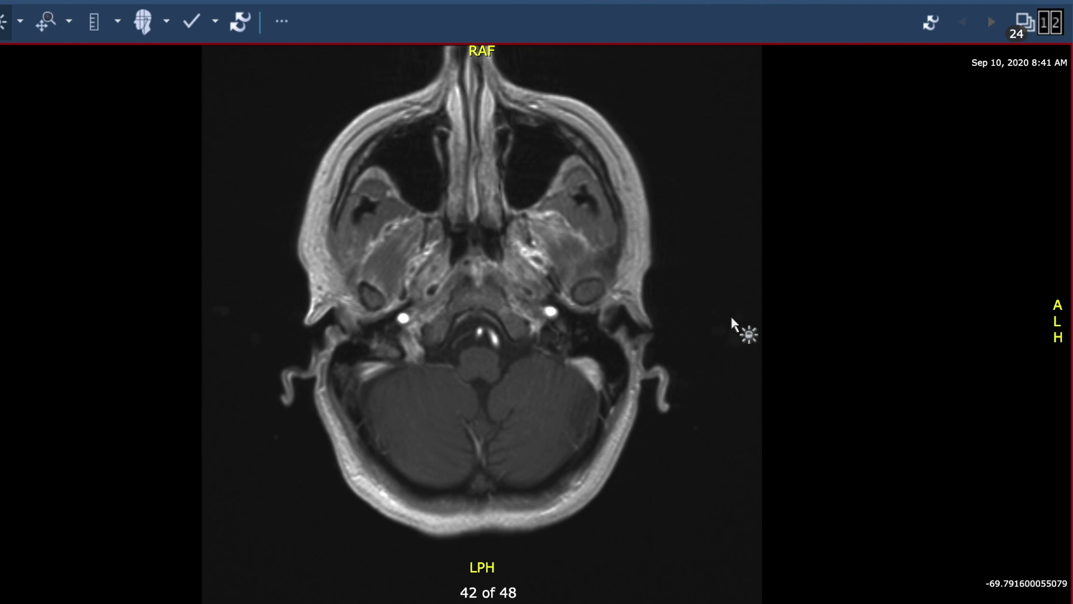
scroll(732, 323, up, 8)
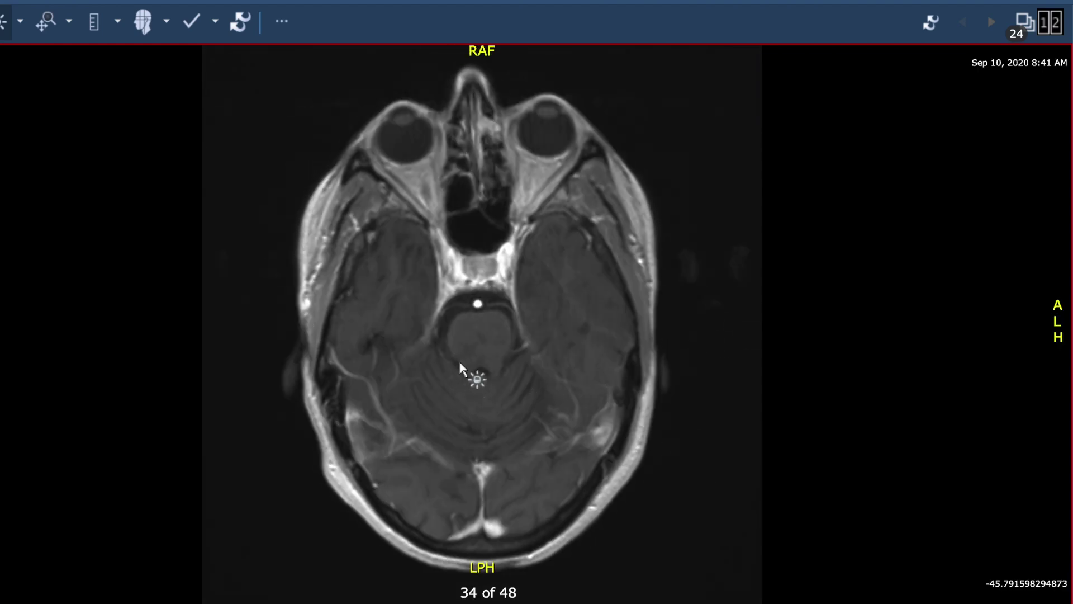
scroll(633, 385, up, 10)
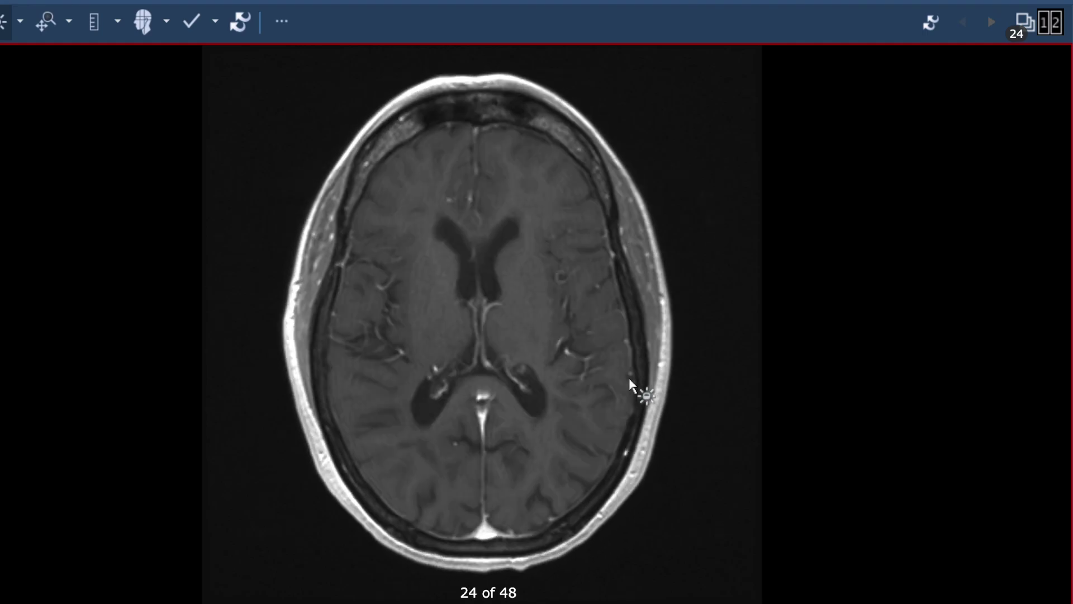
scroll(632, 385, up, 4)
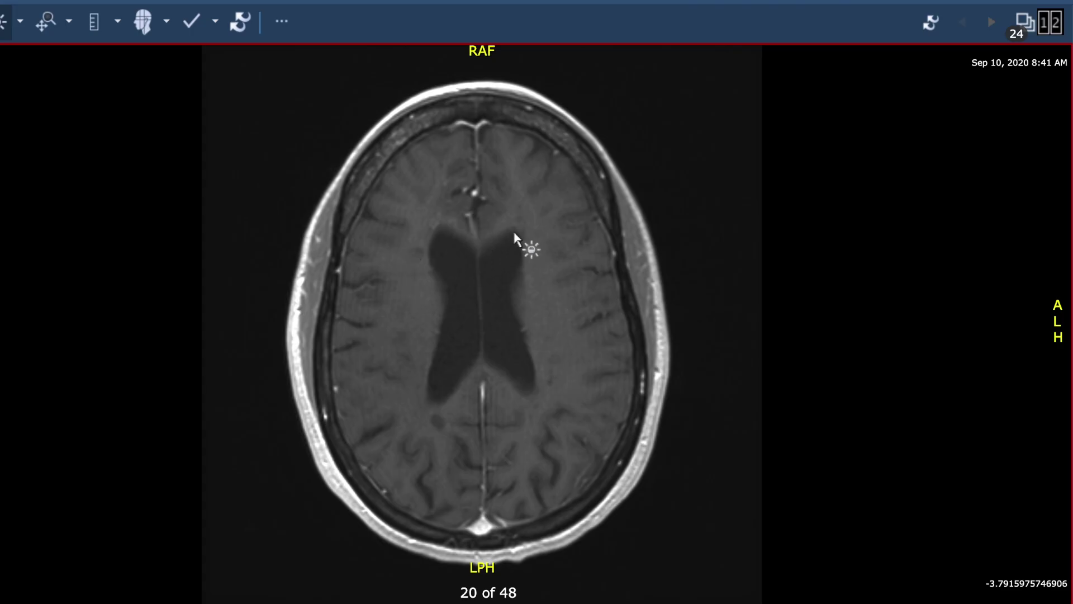
scroll(558, 248, up, 2)
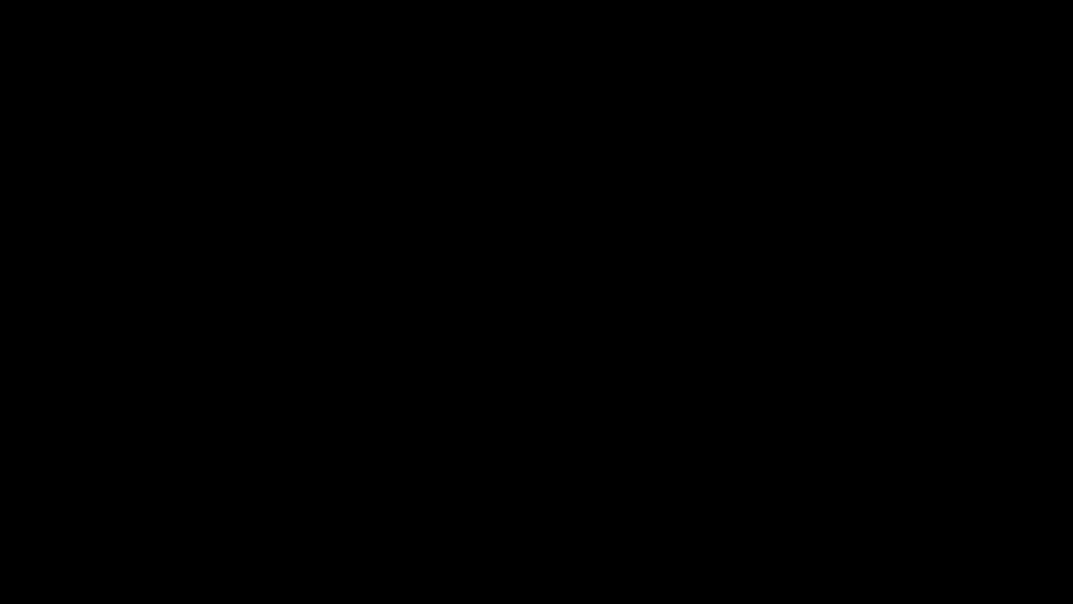
Scroll the T1 series up toward slice 6 of 48, then bring up the NeuroQuant morphometry report
scroll(648, 228, up, 4)
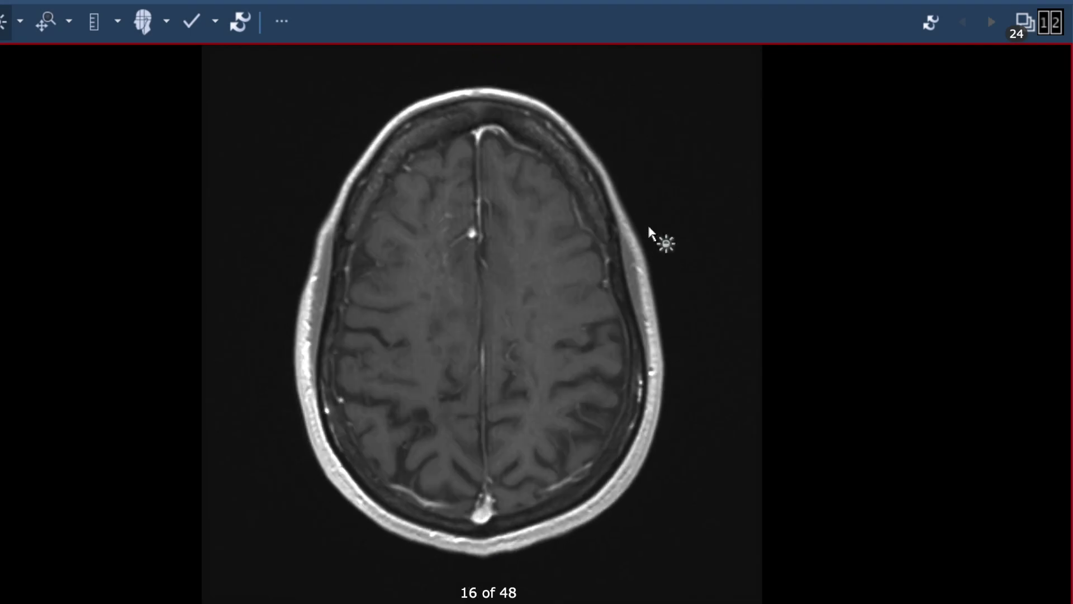
scroll(648, 228, up, 8)
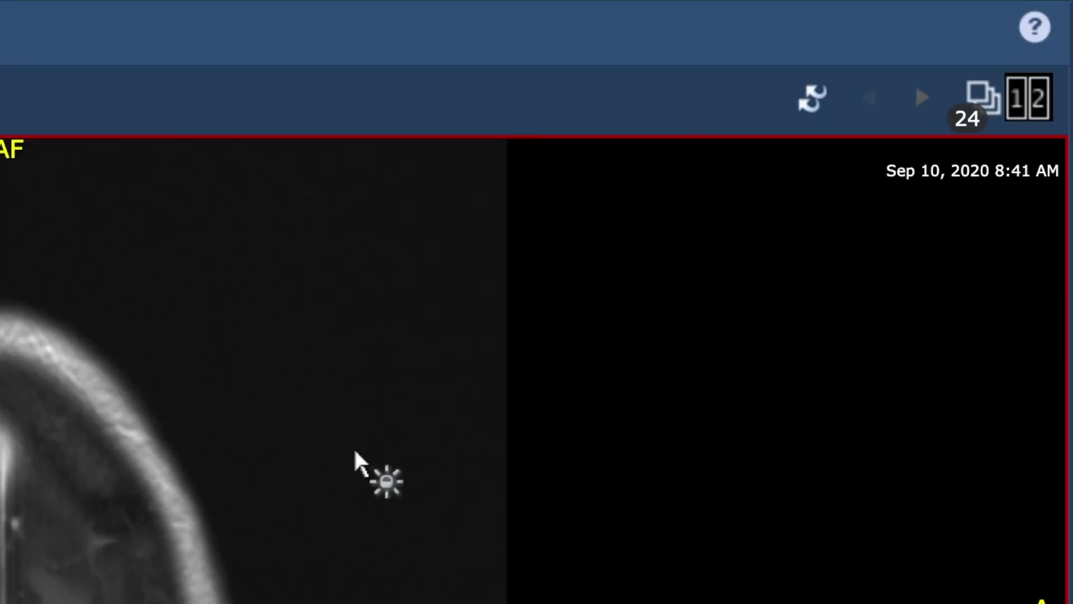
click(997, 103)
scroll(983, 485, down, 10)
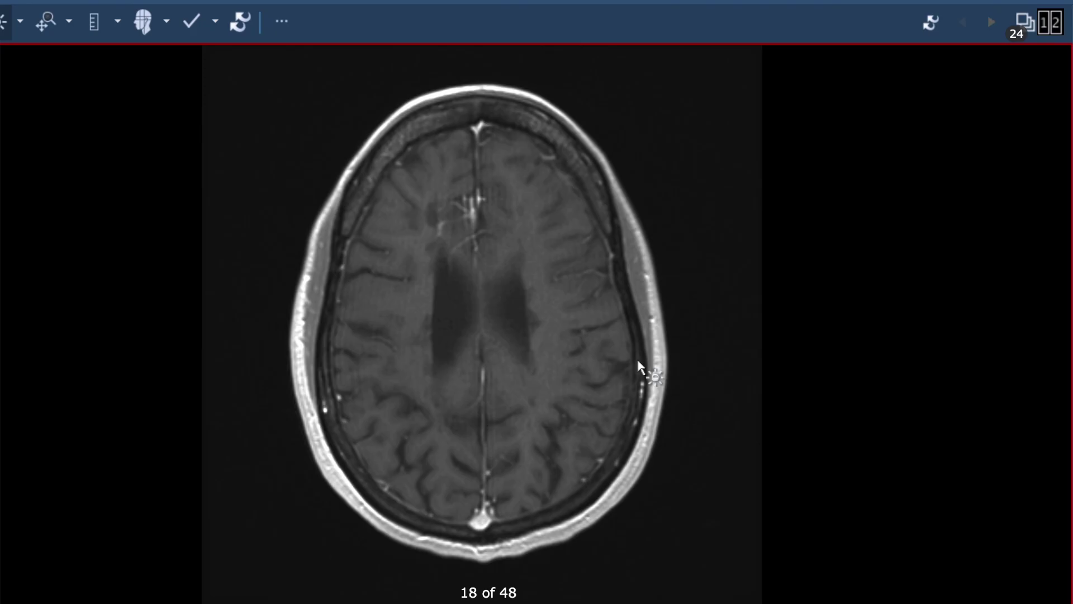
Scroll the post-contrast axial T1 down from slice 18 to slice 25 of 48, at the thalami
scroll(638, 362, down, 4)
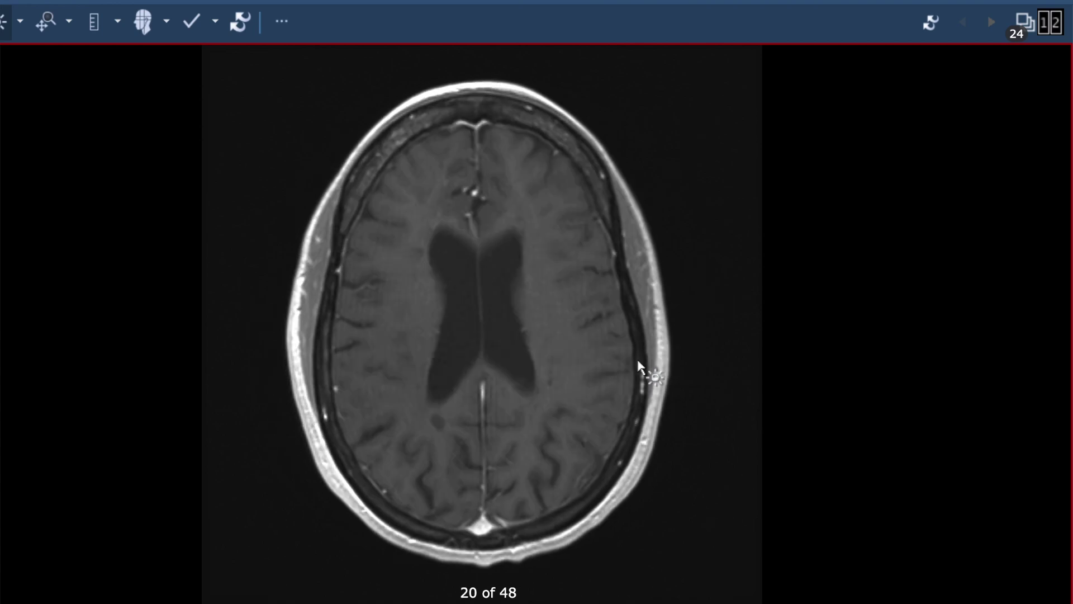
scroll(637, 361, down, 3)
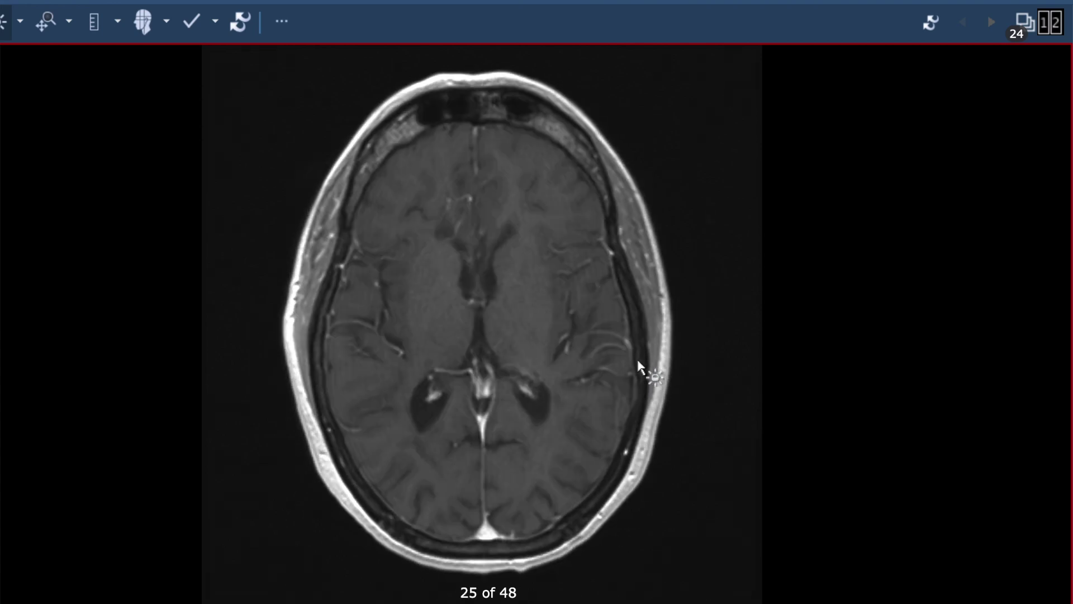